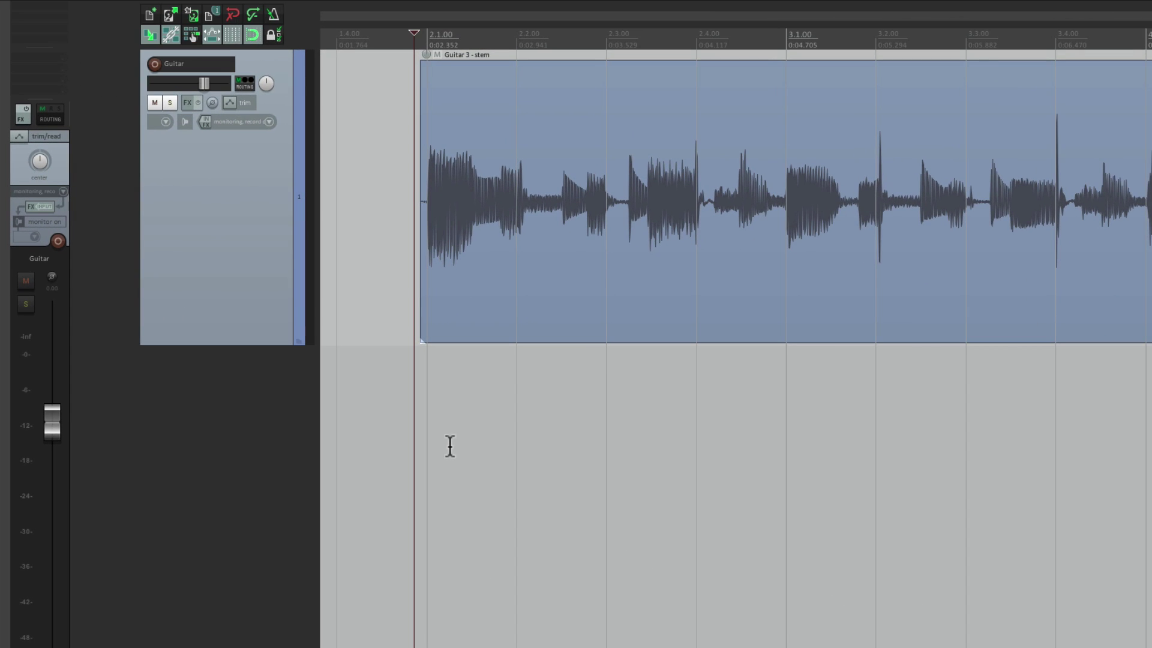
Step: Play back the Guitar track, and create a second track below it that receives a send from Guitar
{"action": "key", "text": "space"}
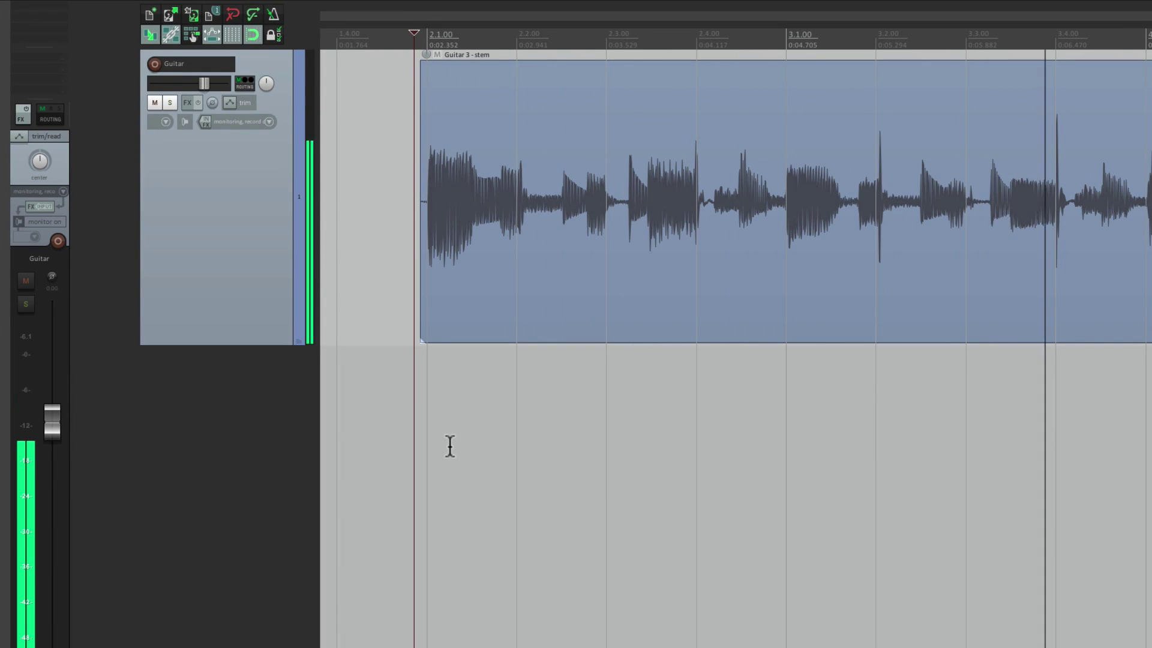
{"action": "key", "text": "space"}
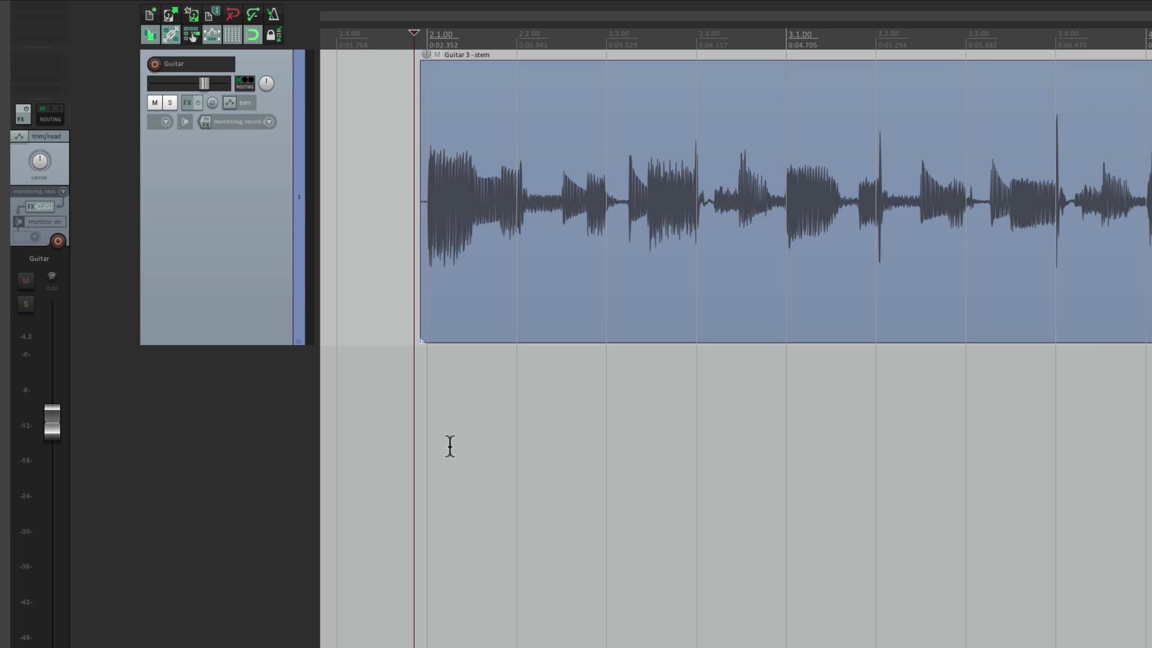
{"action": "double_click", "coordinate": [230, 454]}
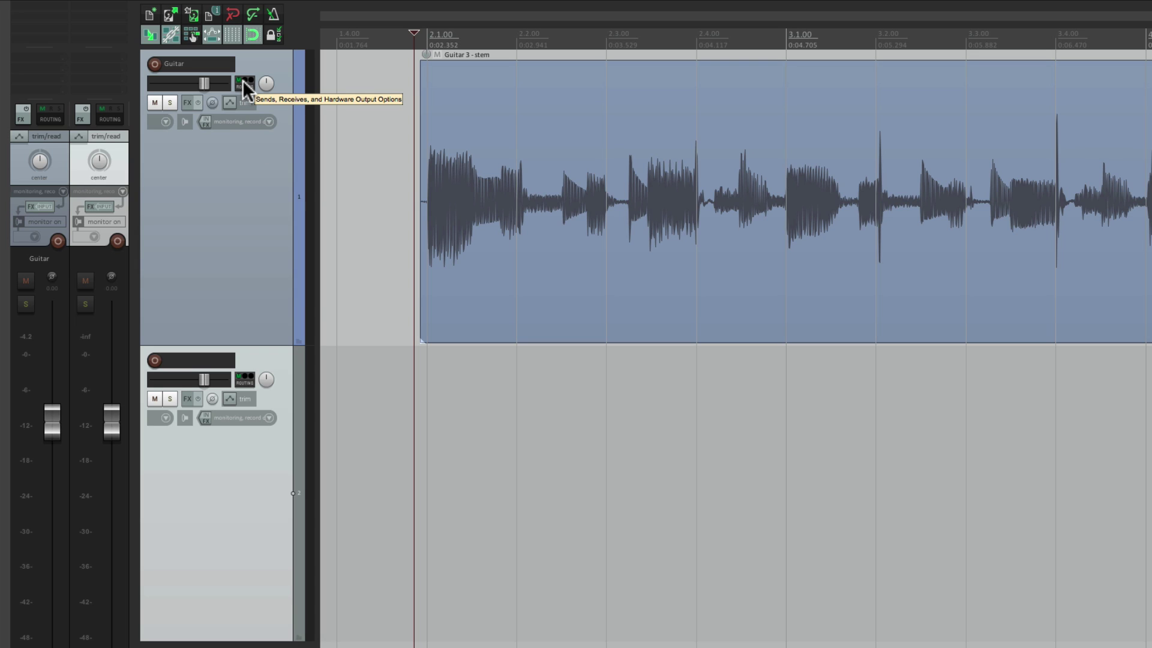
{"action": "left_click_drag", "start_coordinate": [248, 84], "coordinate": [257, 510]}
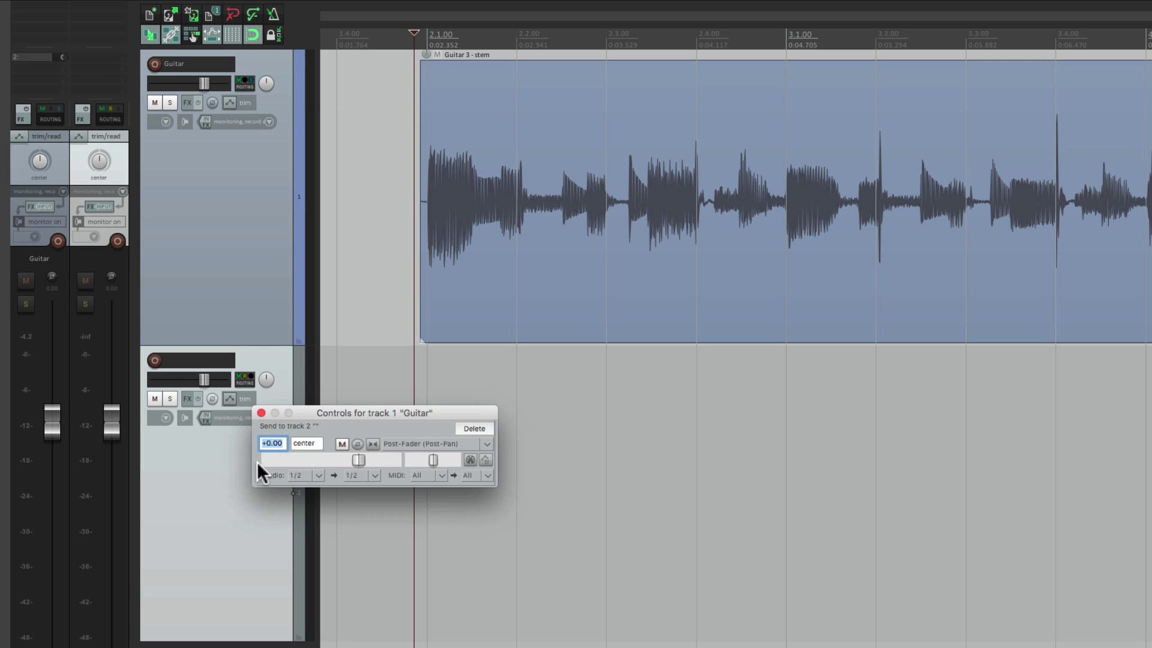
{"action": "left_click", "coordinate": [261, 412]}
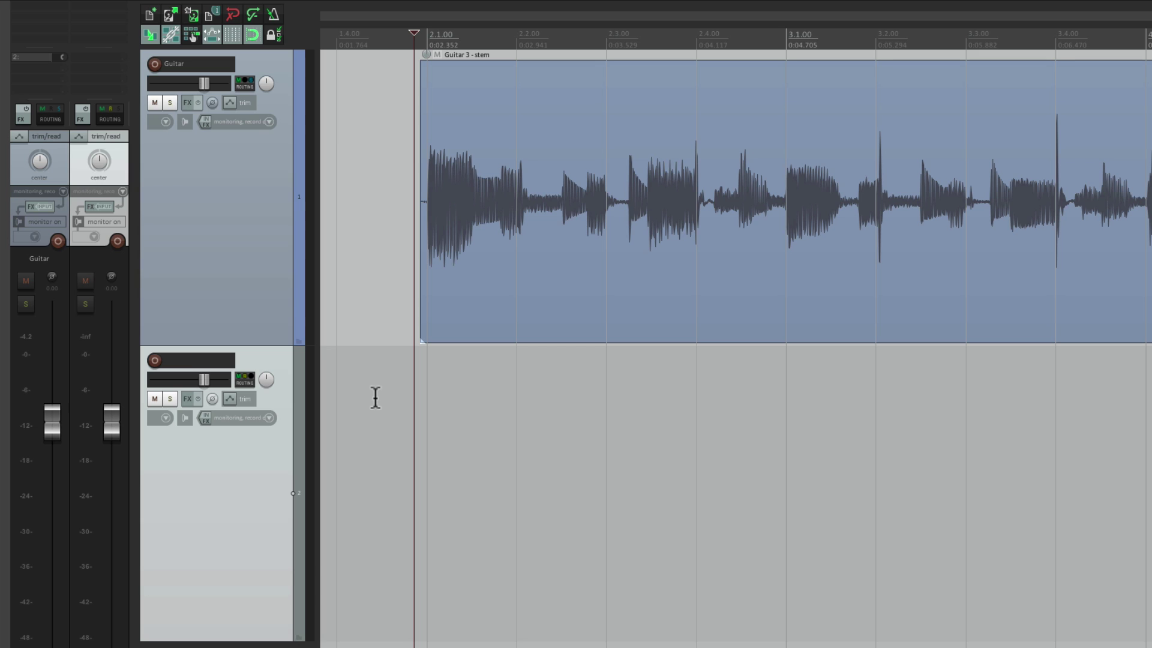
Step: Disable the master send in the Guitar track's routing
{"action": "left_click", "coordinate": [245, 83]}
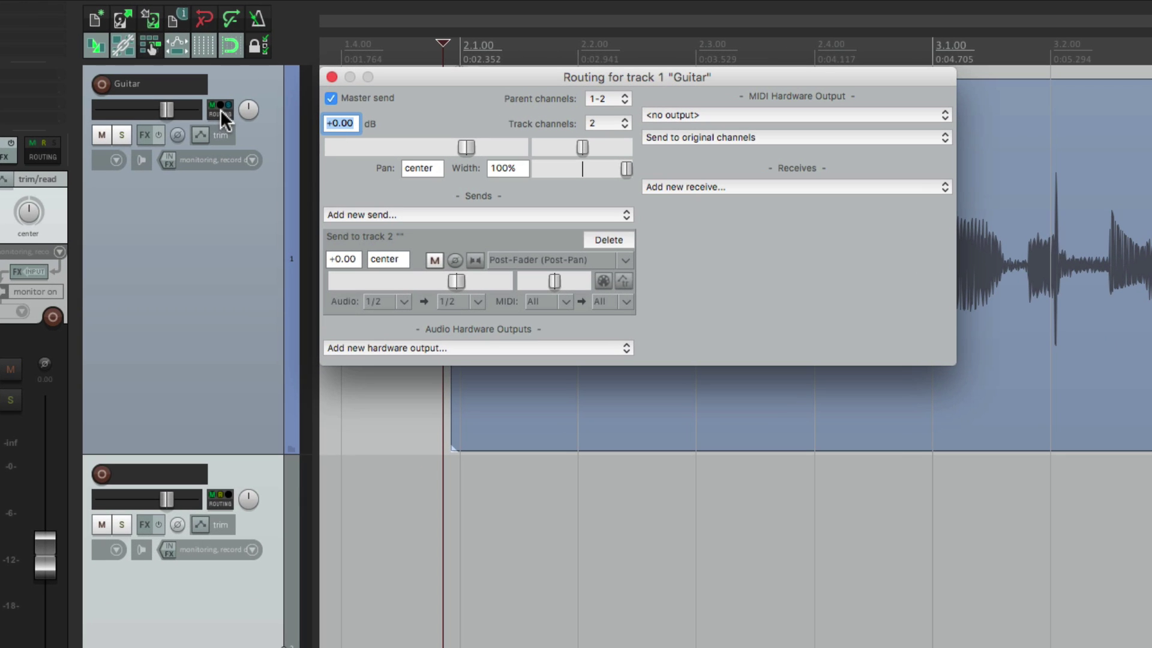
{"action": "left_click", "coordinate": [332, 97]}
{"action": "left_click", "coordinate": [331, 77]}
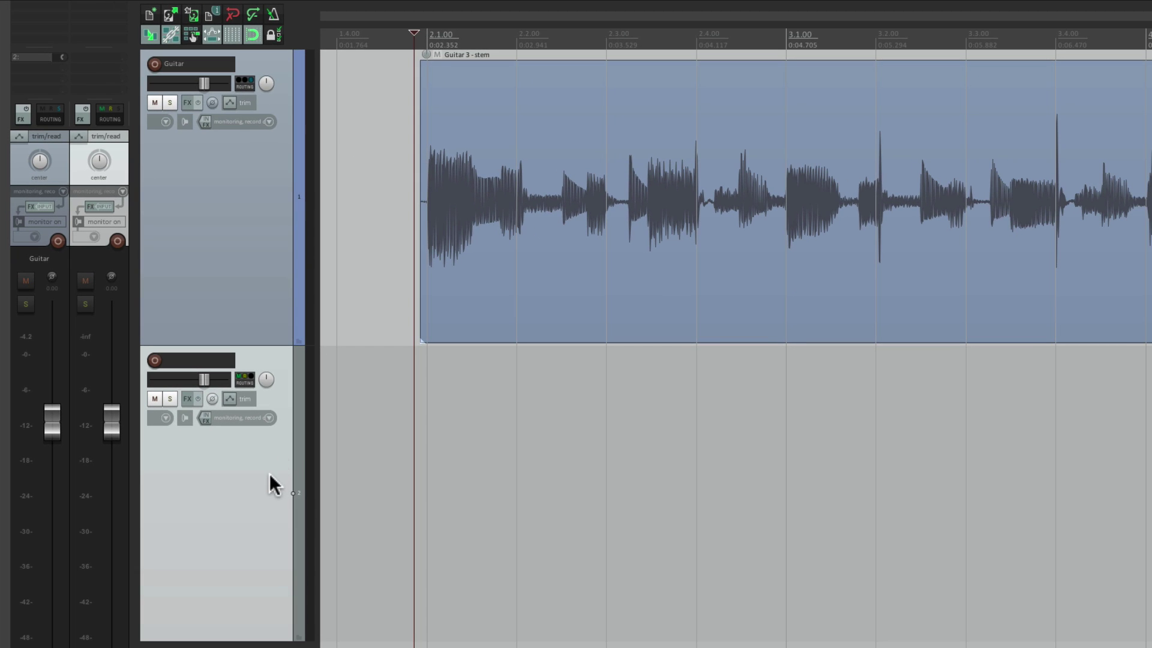
Step: Play back the project and briefly mute track 2 to check that the guitar is heard through it
{"action": "key", "text": "space"}
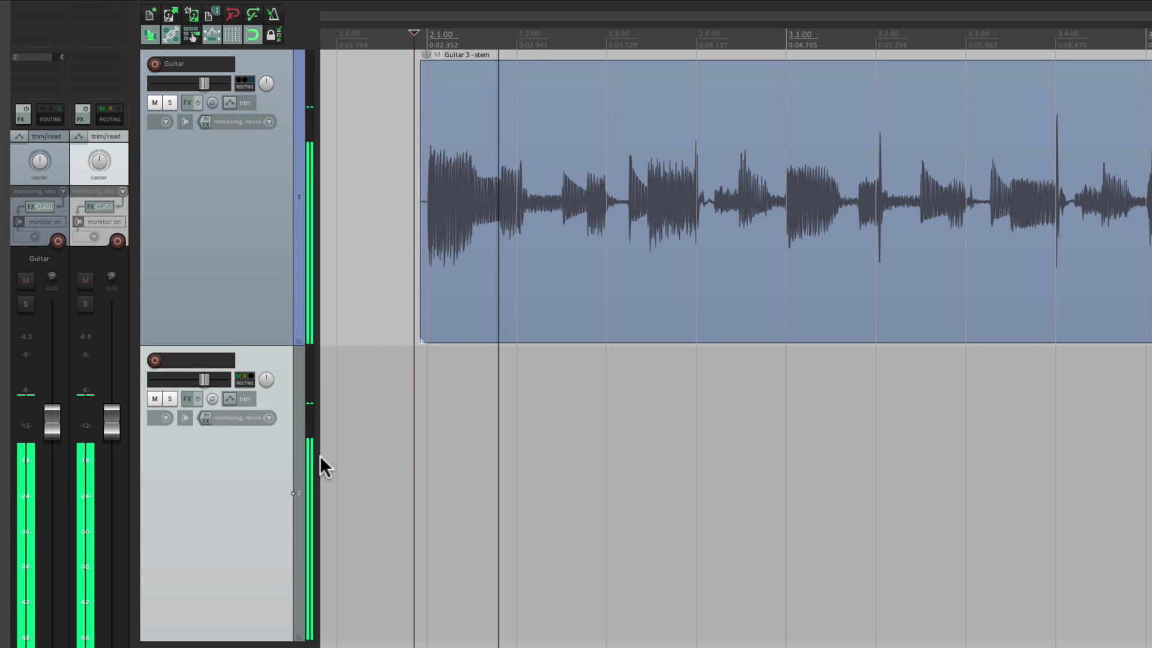
{"action": "left_click", "coordinate": [156, 398]}
{"action": "left_click", "coordinate": [155, 398]}
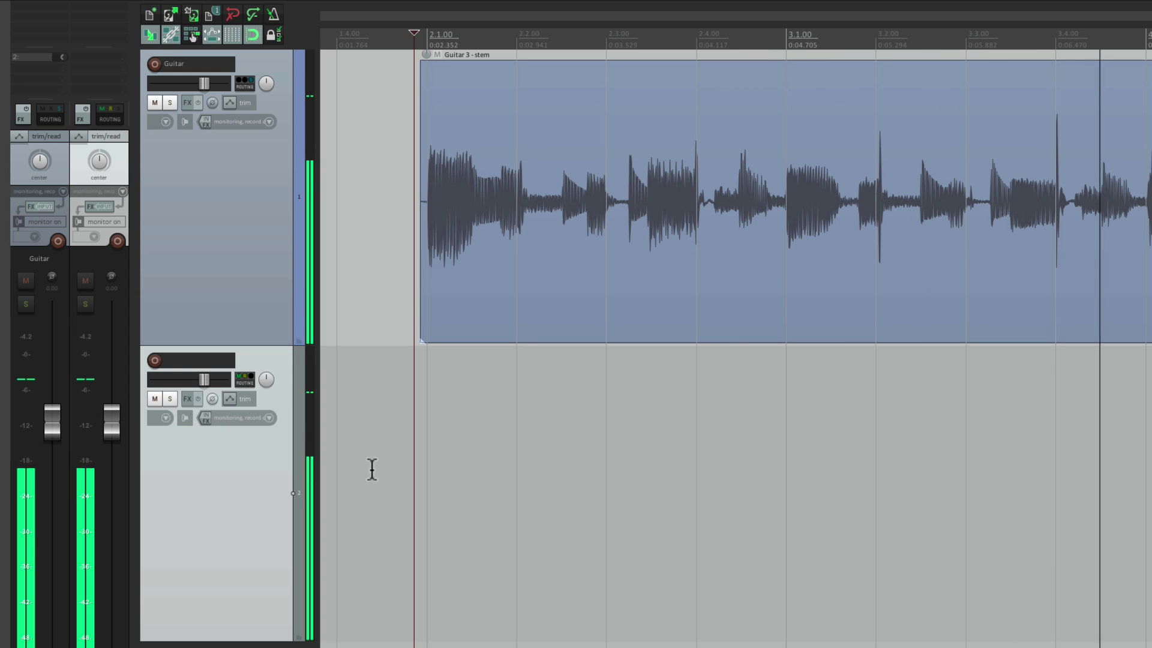
{"action": "key", "text": "space"}
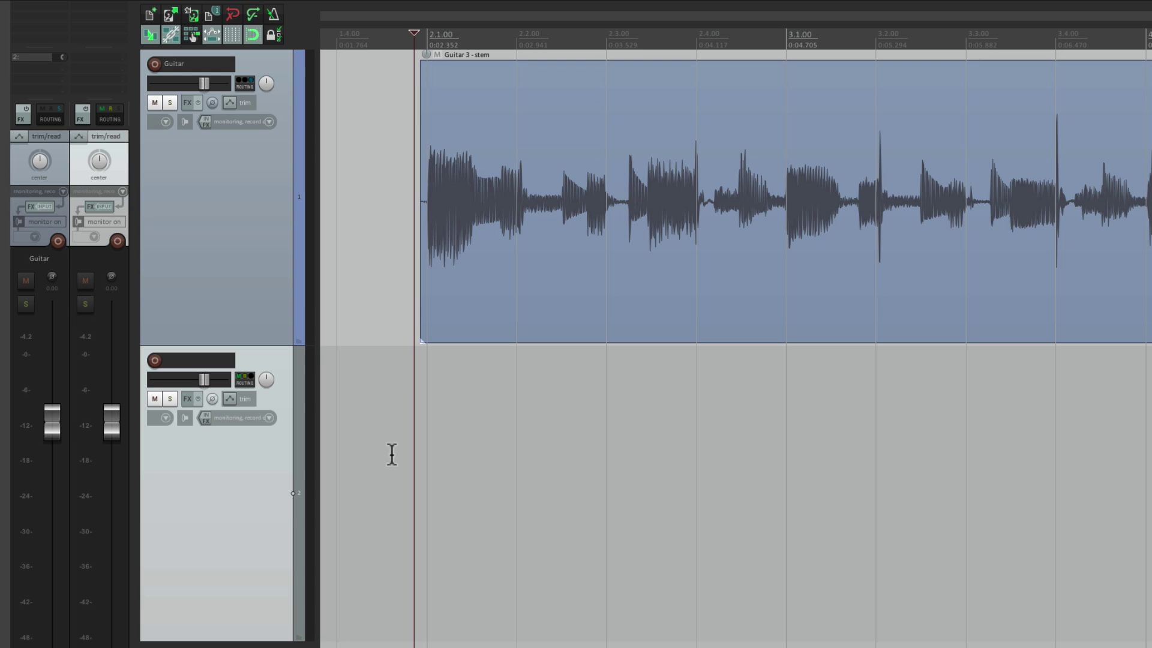
Step: Compare playback with the Guitar track panned 100% left and 100% right
{"action": "left_click_drag", "start_coordinate": [53, 164], "coordinate": [57, 174]}
{"action": "key", "text": "space"}
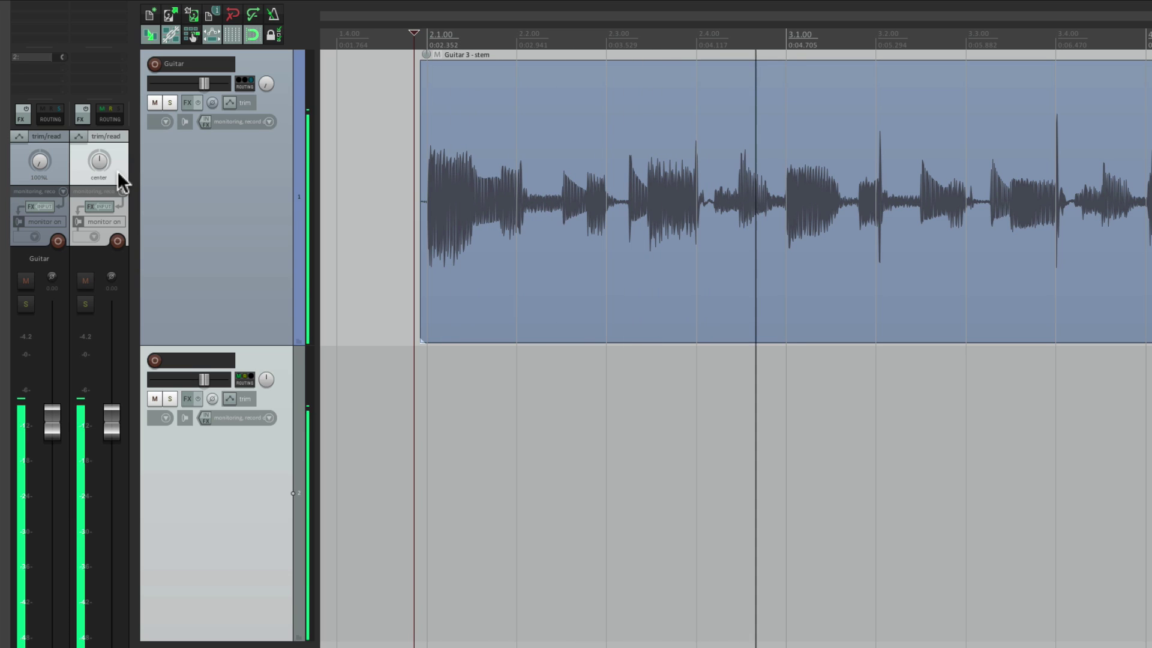
{"action": "key", "text": "space"}
{"action": "left_click_drag", "start_coordinate": [38, 165], "coordinate": [38, 120]}
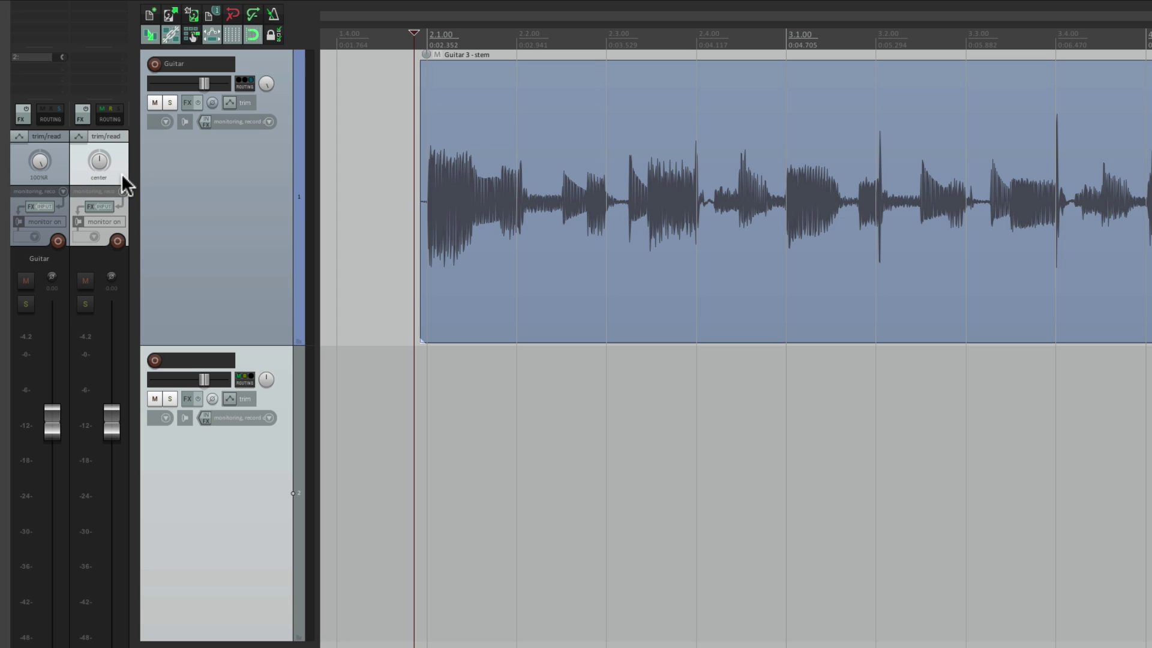
{"action": "key", "text": "space"}
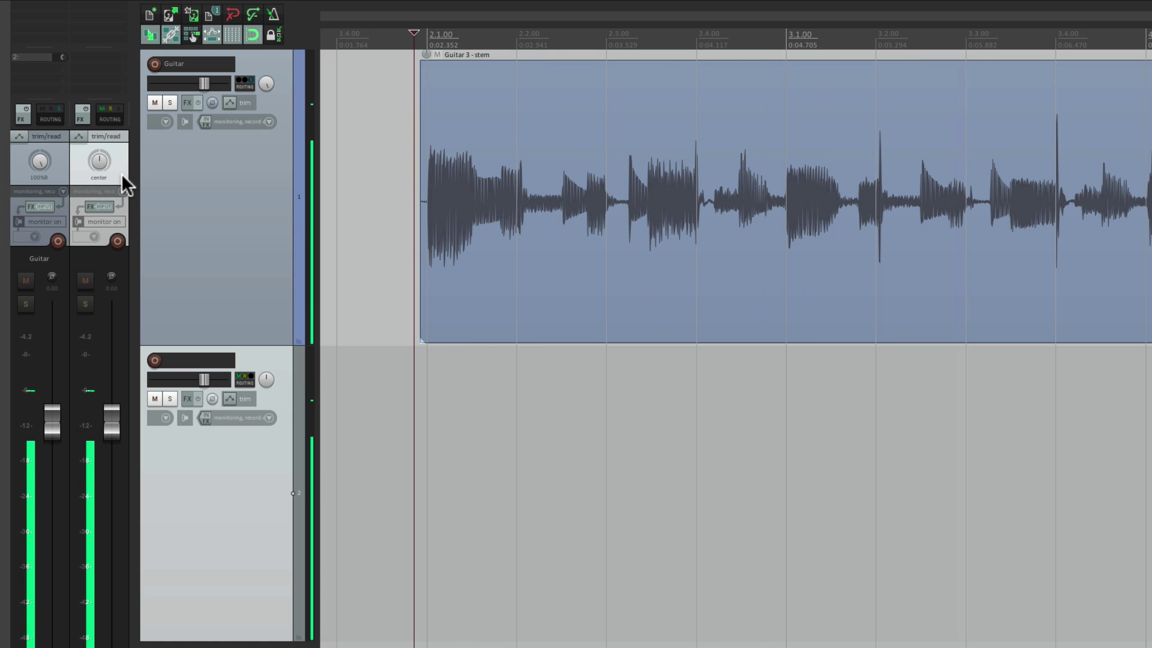
{"action": "key", "text": "space"}
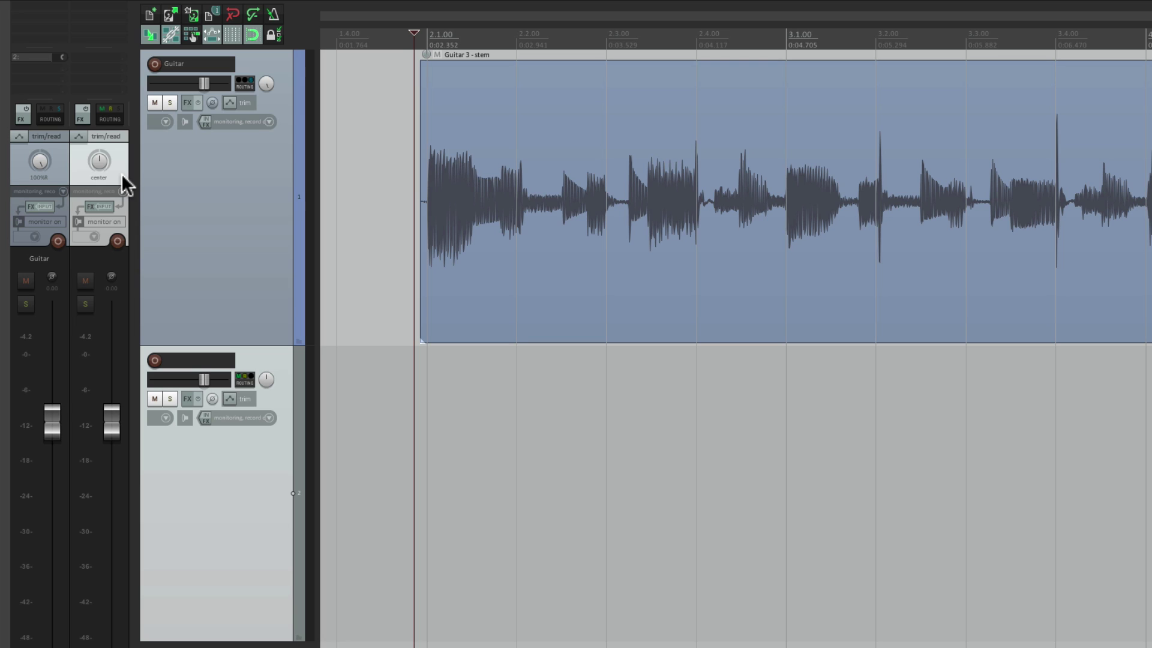
Step: Pan the Guitar track 100% left and track 2 100% right, and play back the result
{"action": "left_click_drag", "start_coordinate": [39, 160], "coordinate": [39, 186]}
{"action": "left_click_drag", "start_coordinate": [103, 156], "coordinate": [103, 138]}
{"action": "key", "text": "space"}
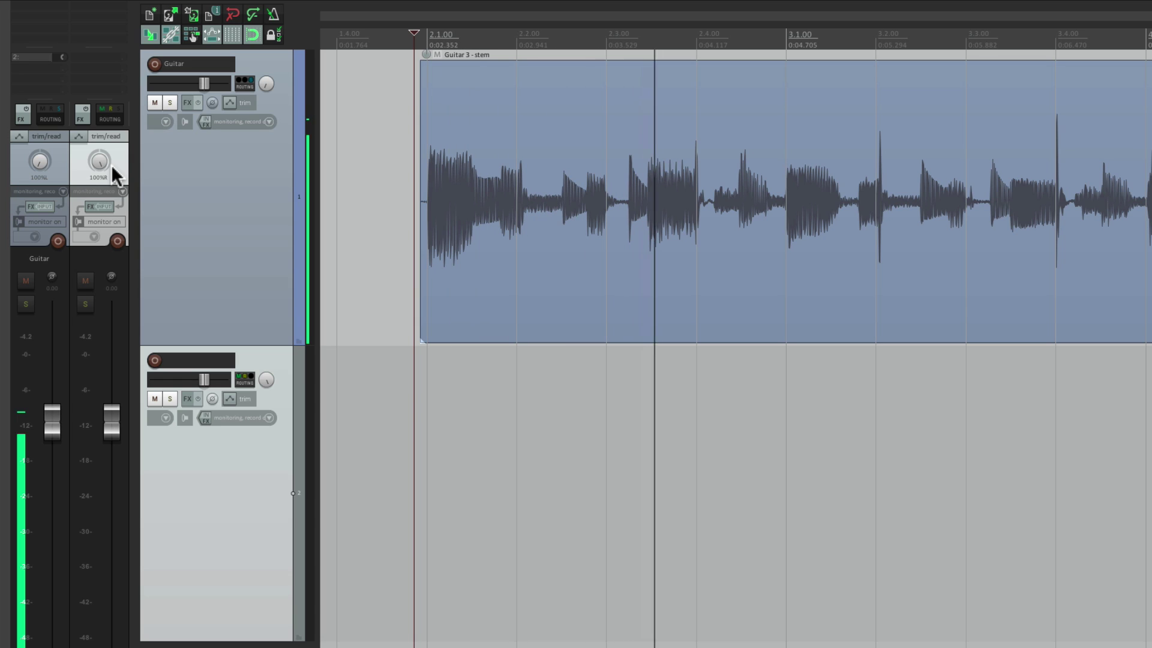
{"action": "key", "text": "space"}
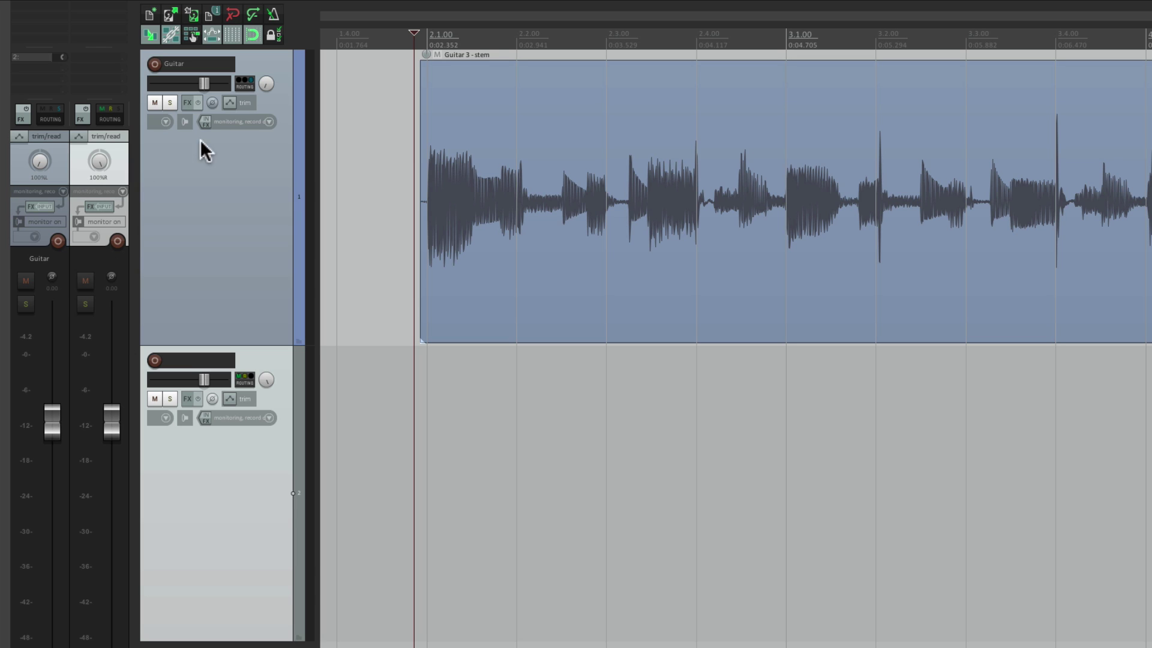
Step: Switch the Guitar track's send to track 2 to mono in its routing and play it back
{"action": "left_click", "coordinate": [240, 85]}
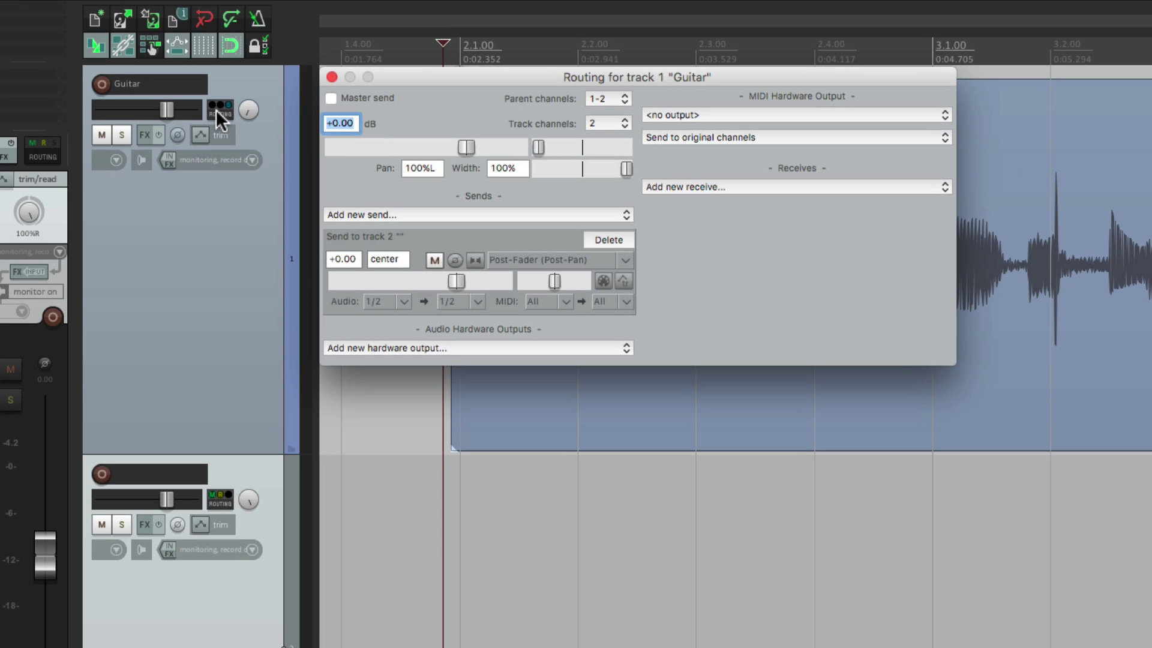
{"action": "left_click", "coordinate": [475, 261]}
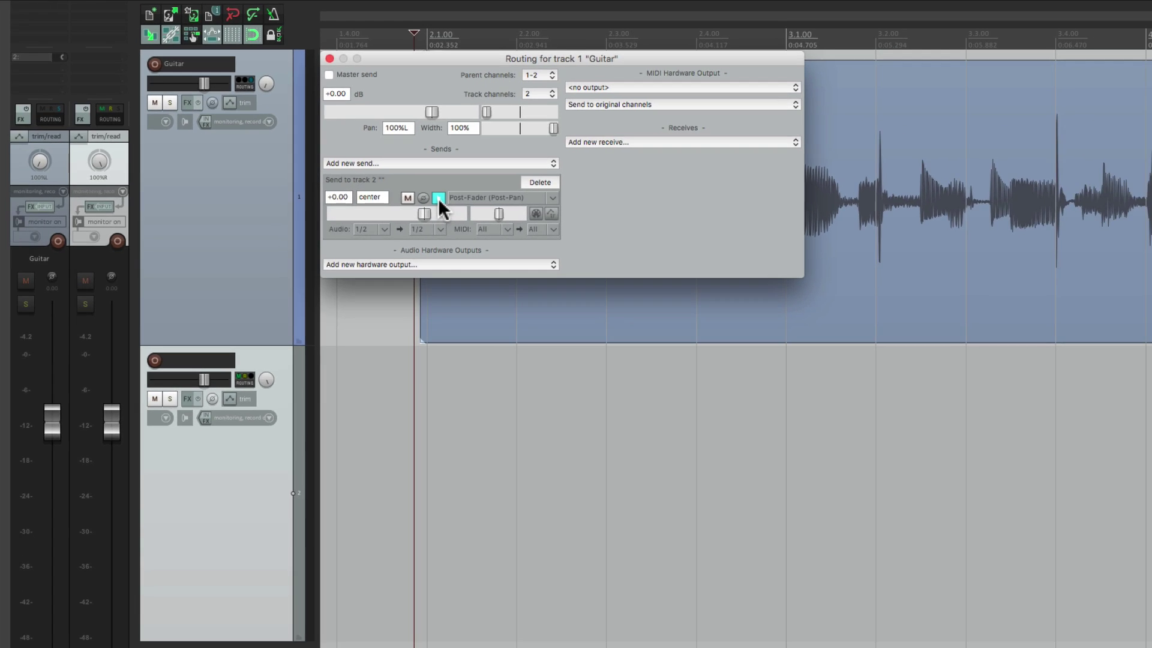
{"action": "key", "text": "space"}
Step: Pan track 2 100% left for playback, and reset its pan to center
{"action": "left_click_drag", "start_coordinate": [100, 160], "coordinate": [100, 192]}
{"action": "key", "text": "space"}
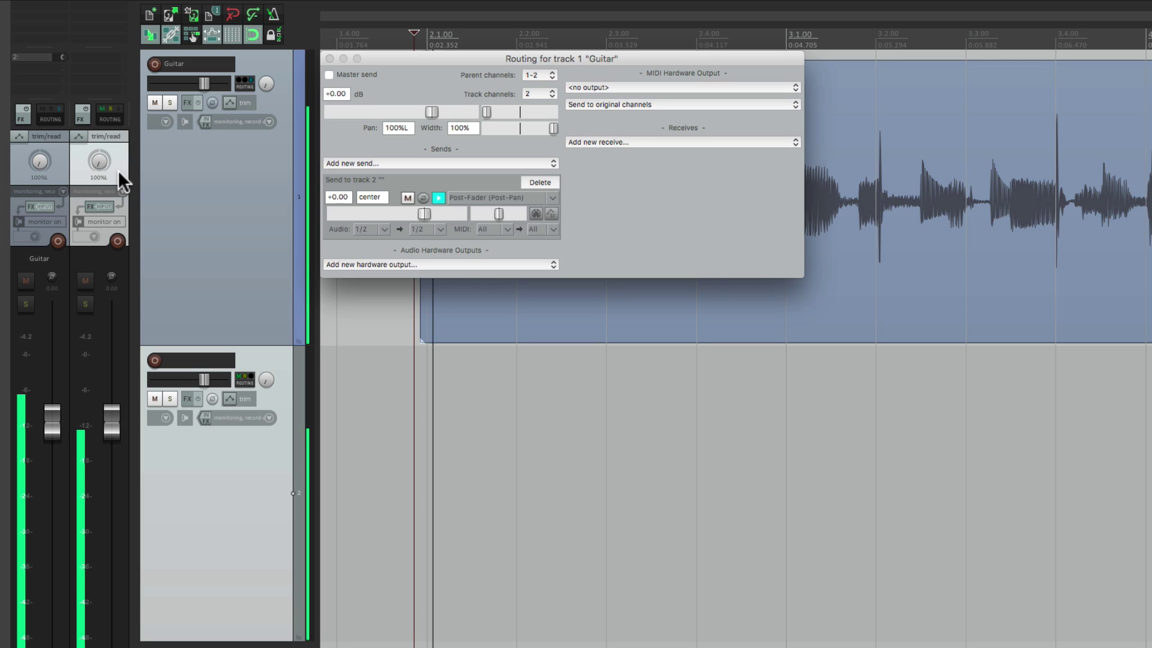
{"action": "double_click", "coordinate": [98, 169]}
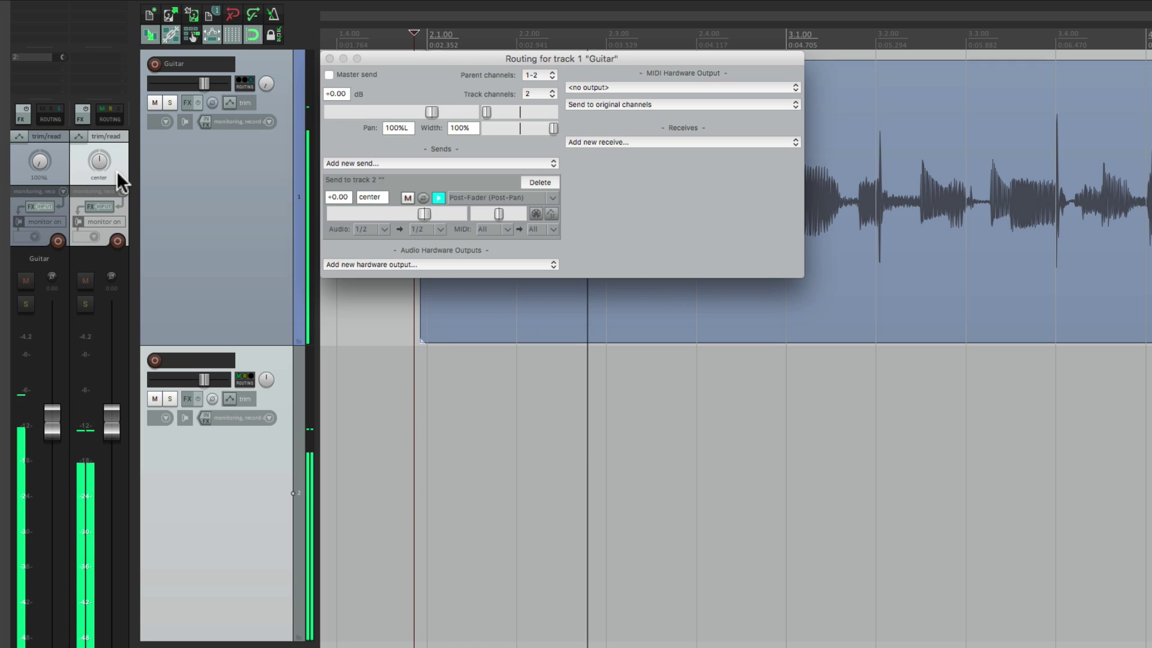
{"action": "key", "text": "space"}
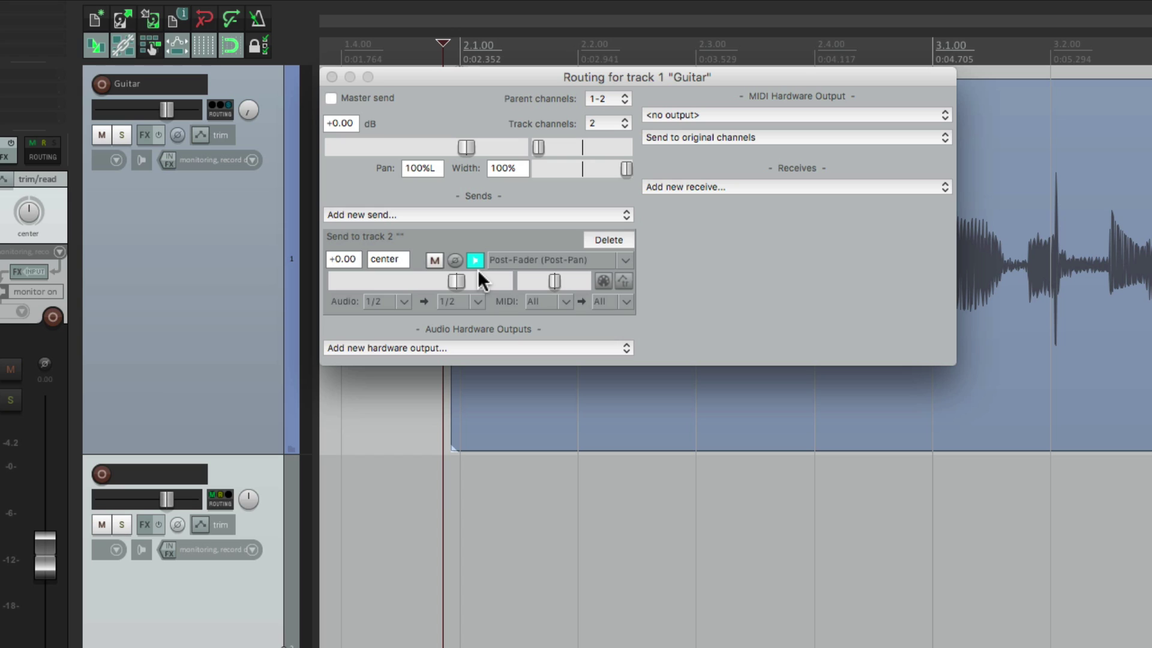
Step: Return the send to track 2 to stereo and enable the Guitar track's master send
{"action": "left_click", "coordinate": [474, 260]}
{"action": "left_click", "coordinate": [331, 98]}
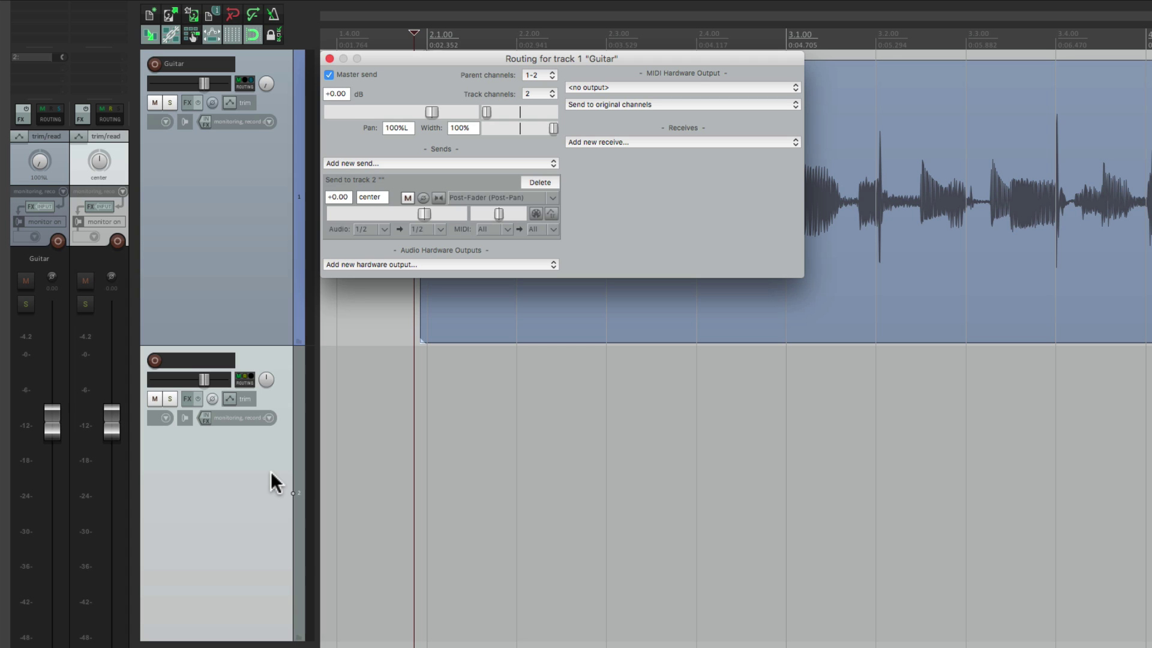
Step: Add the ReaVerbate (Cockos) effect to track 2
{"action": "left_click", "coordinate": [184, 398]}
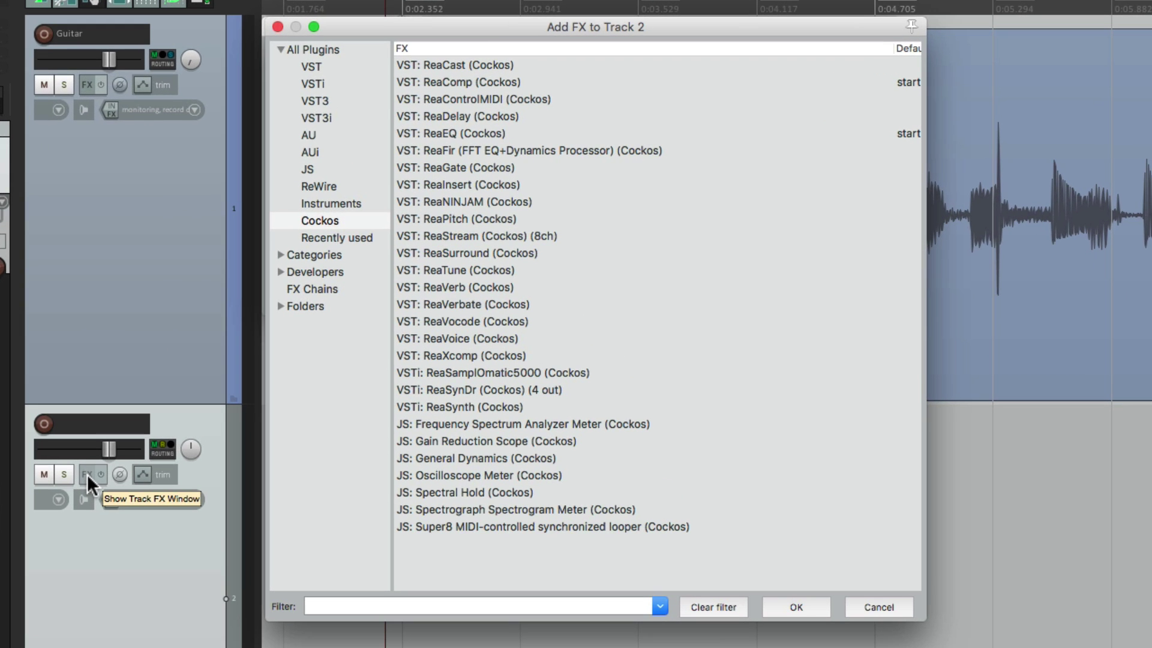
{"action": "left_click", "coordinate": [497, 305]}
{"action": "double_click", "coordinate": [497, 305]}
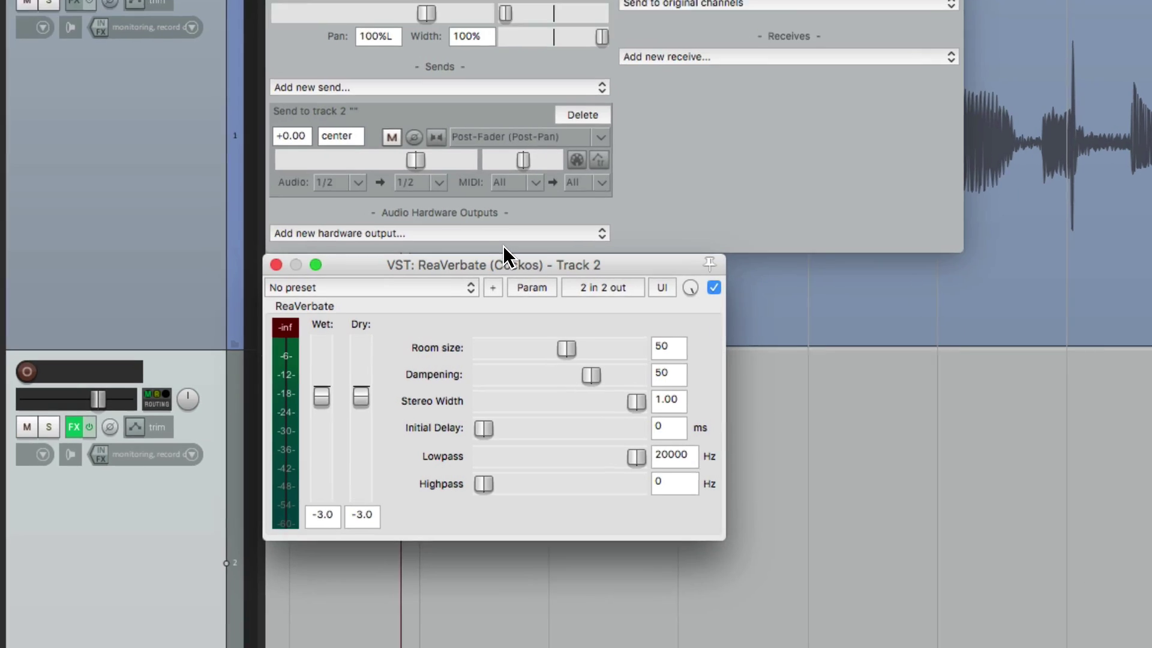
Step: Set ReaVerbate's room size to 91, its dry level to -inf and its wet level to 0.0
{"action": "scroll", "coordinate": [662, 279], "scroll_direction": "up", "scroll_amount": 5}
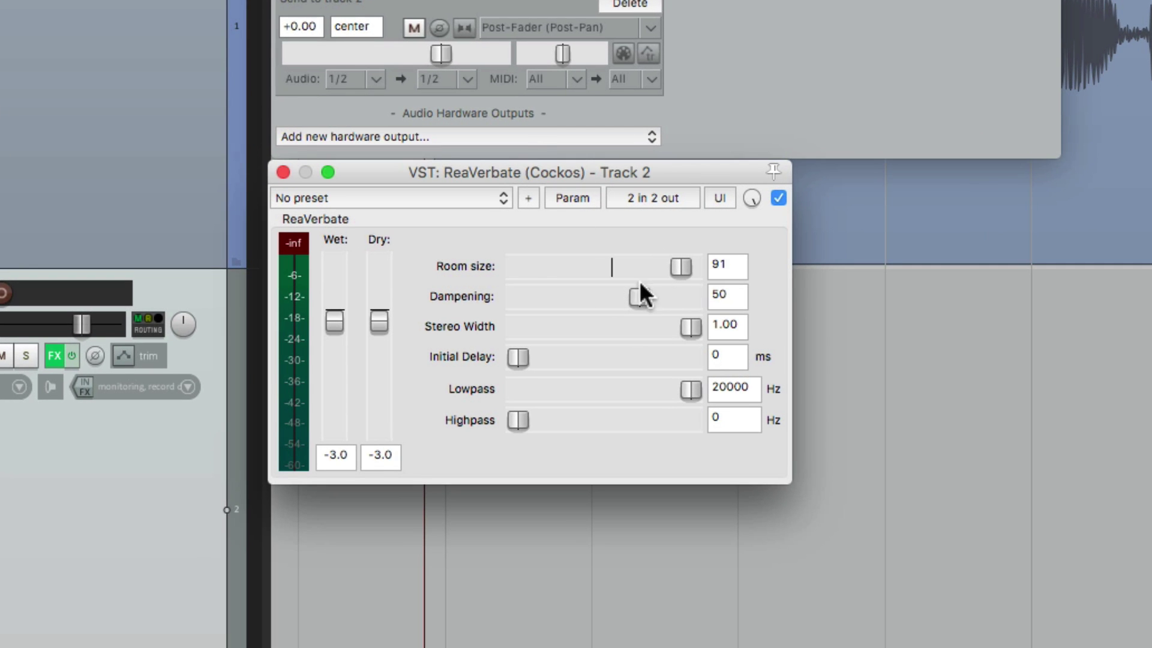
{"action": "left_click_drag", "start_coordinate": [381, 314], "coordinate": [410, 503]}
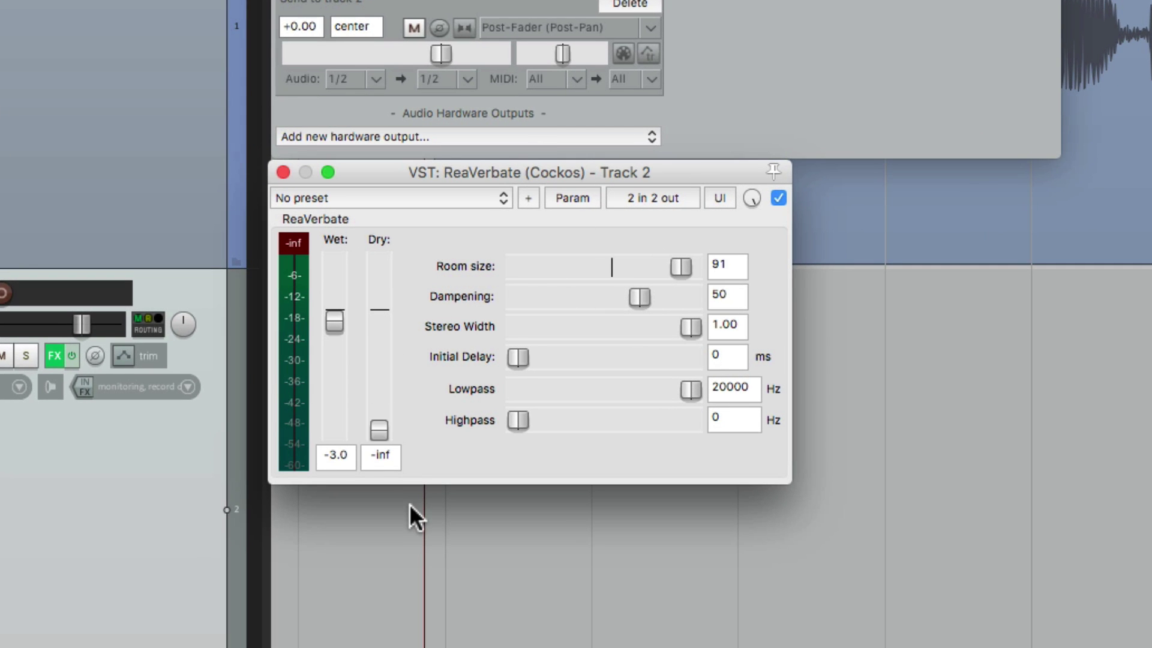
{"action": "double_click", "coordinate": [331, 318]}
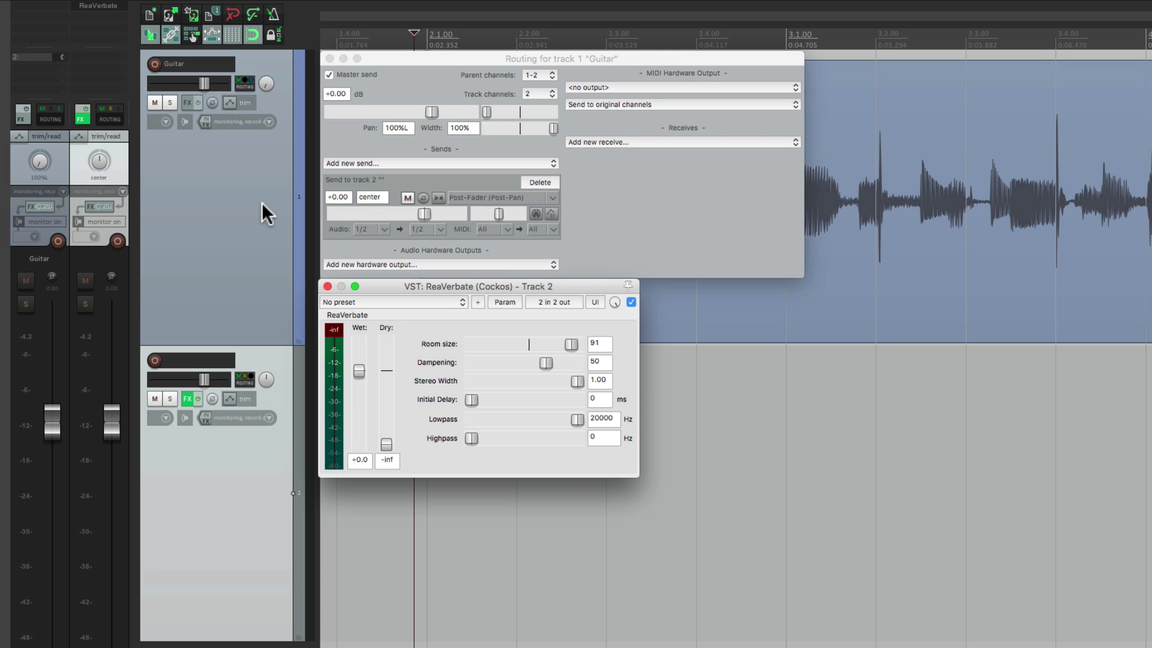
Step: Center the Guitar track's pan and lower its send to track 2 to -9.36 dB, checking by playback
{"action": "left_click", "coordinate": [254, 509]}
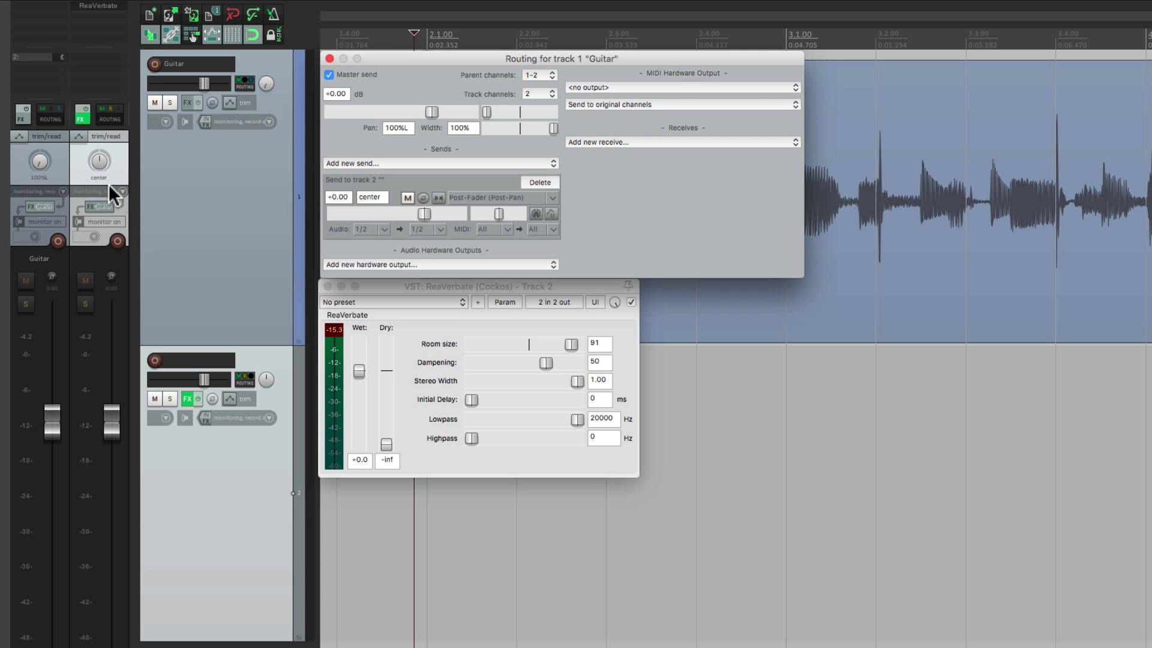
{"action": "double_click", "coordinate": [45, 161]}
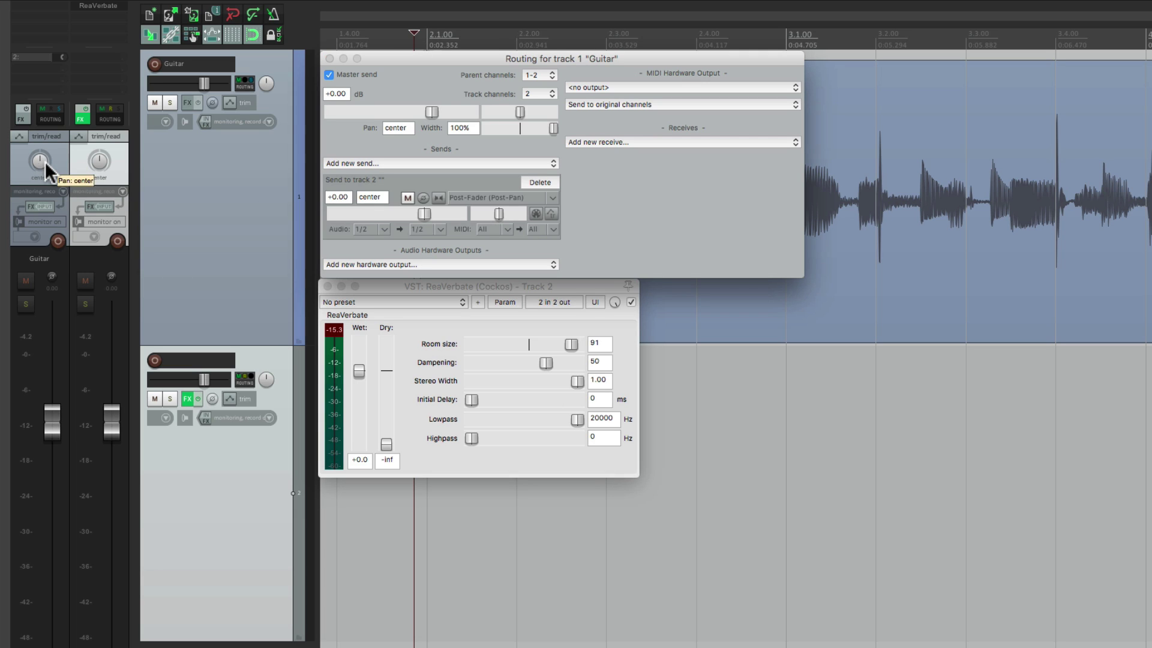
{"action": "mouse_move", "coordinate": [97, 161]}
{"action": "left_click_drag", "start_coordinate": [429, 207], "coordinate": [402, 211]}
{"action": "key", "text": "space"}
Step: Pan the Guitar track 100% left and listen to the reverb on track 2
{"action": "left_click", "coordinate": [223, 485]}
{"action": "scroll", "coordinate": [39, 161], "scroll_direction": "down", "scroll_amount": 10}
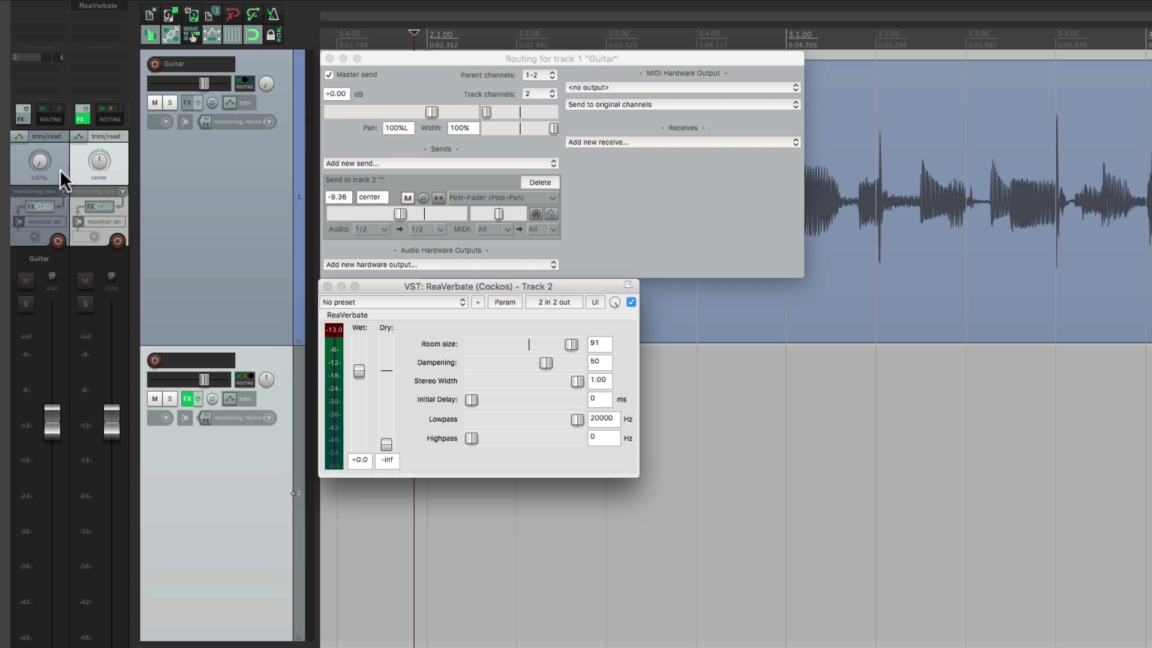
{"action": "key", "text": "space"}
Step: Pan the Guitar track 100% right and listen to the reverb on track 2
{"action": "left_click_drag", "start_coordinate": [39, 157], "coordinate": [39, 99]}
{"action": "key", "text": "space"}
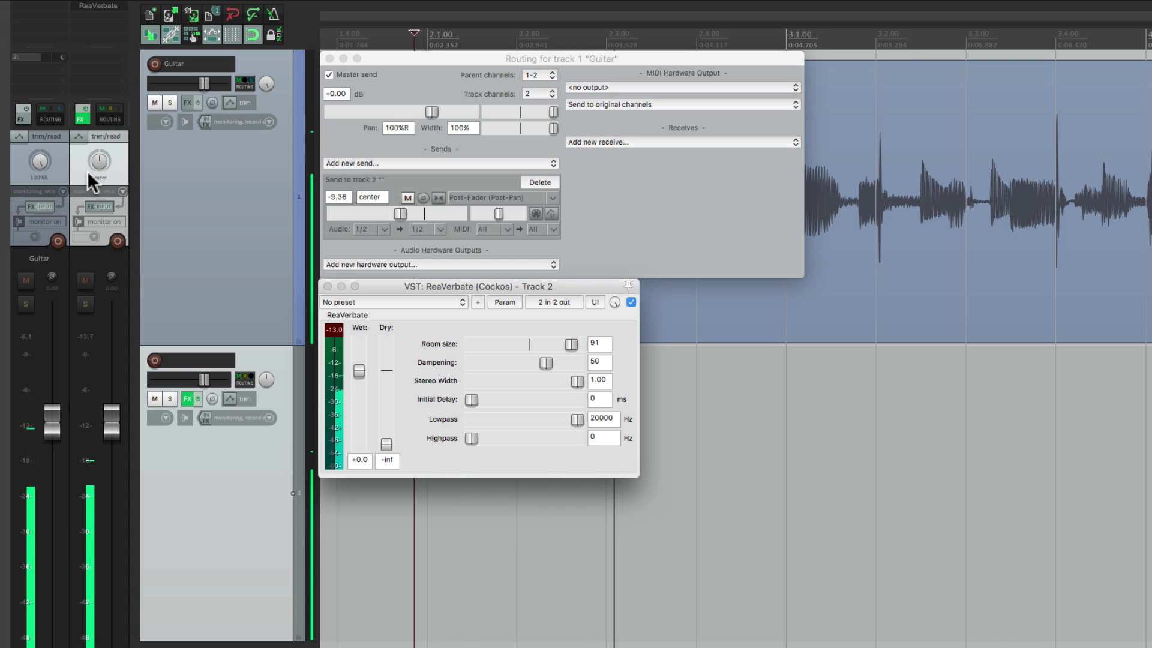
{"action": "key", "text": "space"}
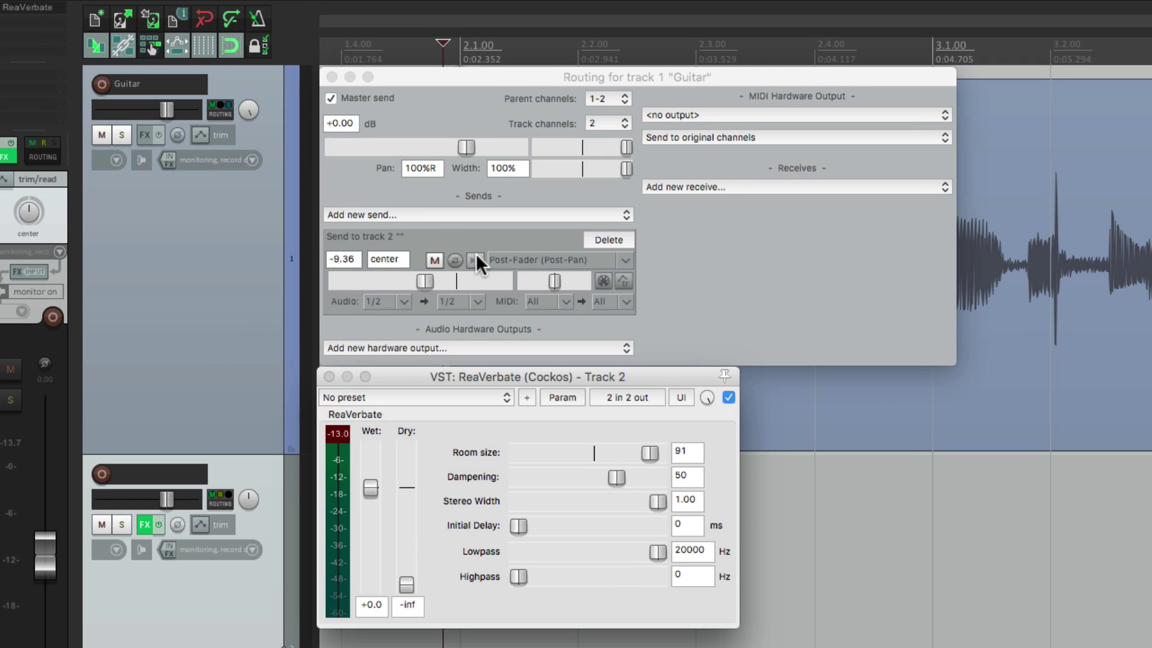
Step: Set the Guitar track's send to track 2 to mono and test it in playback, leaving the Guitar pan at 100% right
{"action": "left_click", "coordinate": [475, 260]}
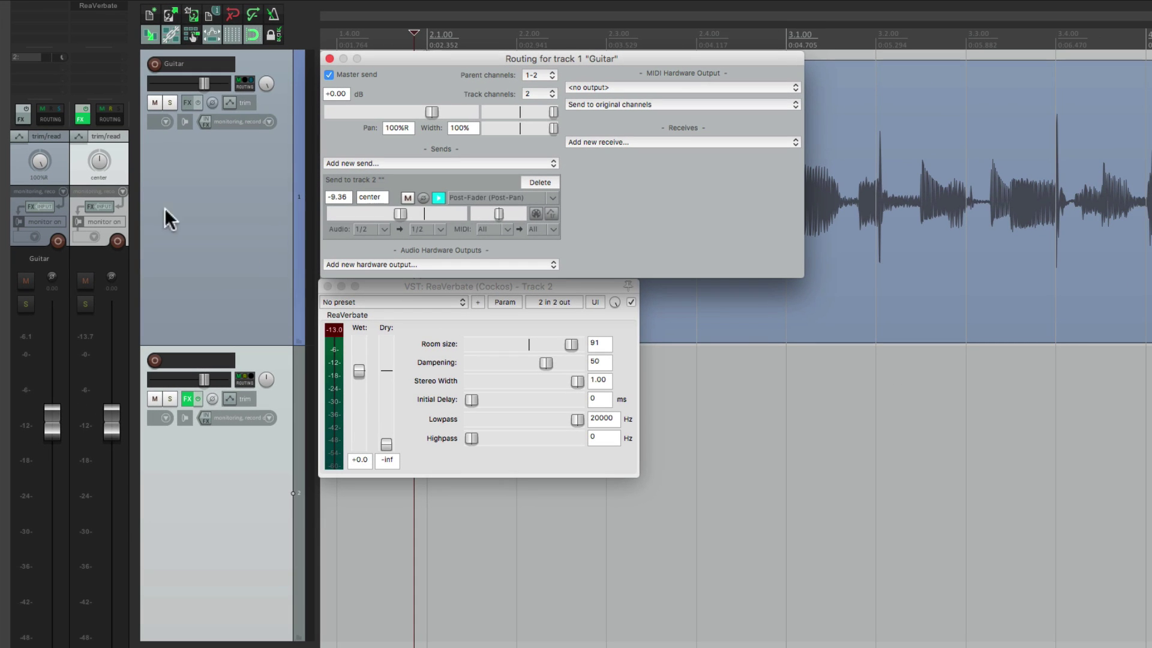
{"action": "left_click_drag", "start_coordinate": [41, 159], "coordinate": [41, 160]}
{"action": "key", "text": "space"}
{"action": "left_click_drag", "start_coordinate": [40, 161], "coordinate": [40, 135]}
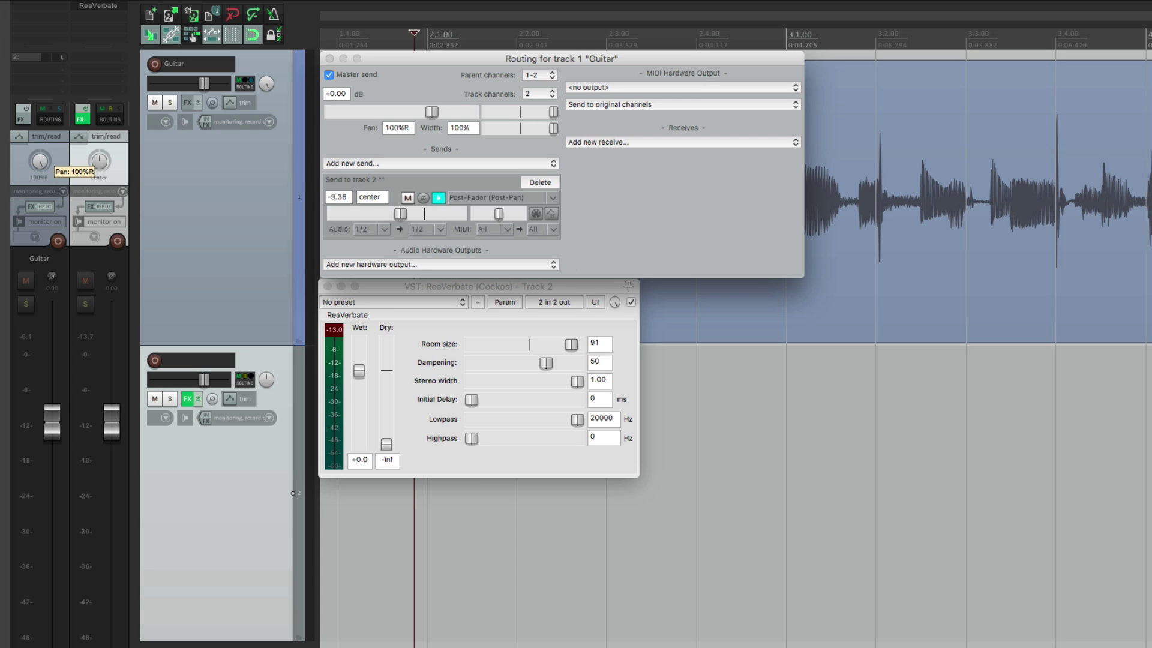
{"action": "key", "text": "space"}
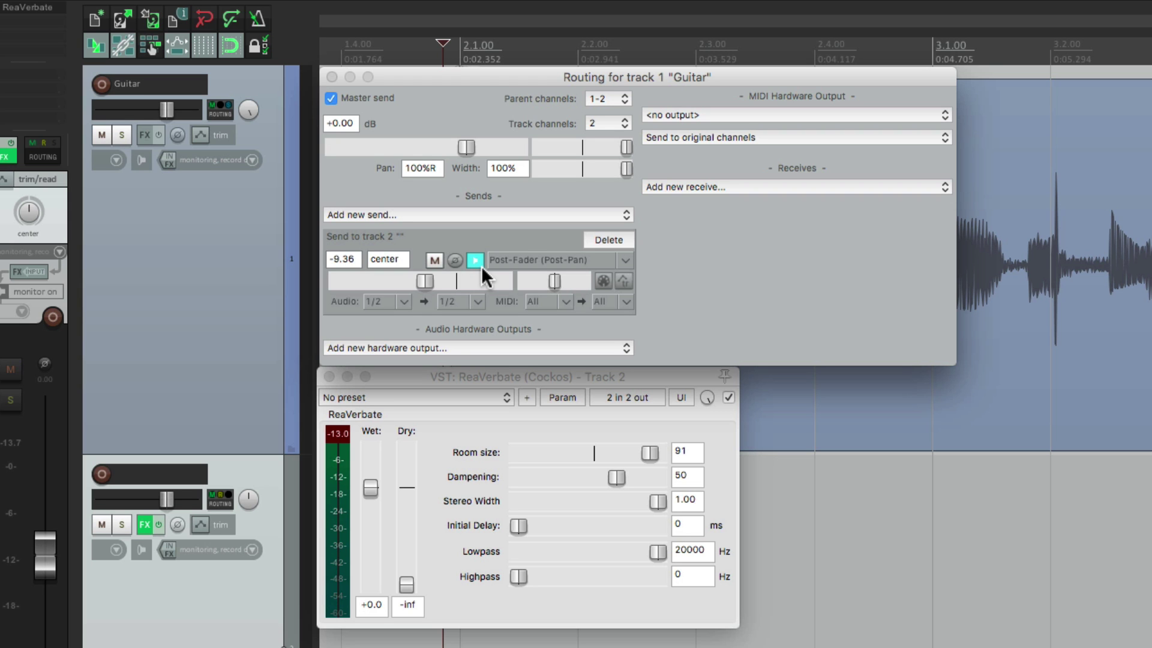
Step: Return the Guitar send to stereo, pan Guitar 99% left and track 2 100% right, and listen to the result
{"action": "left_click", "coordinate": [476, 260]}
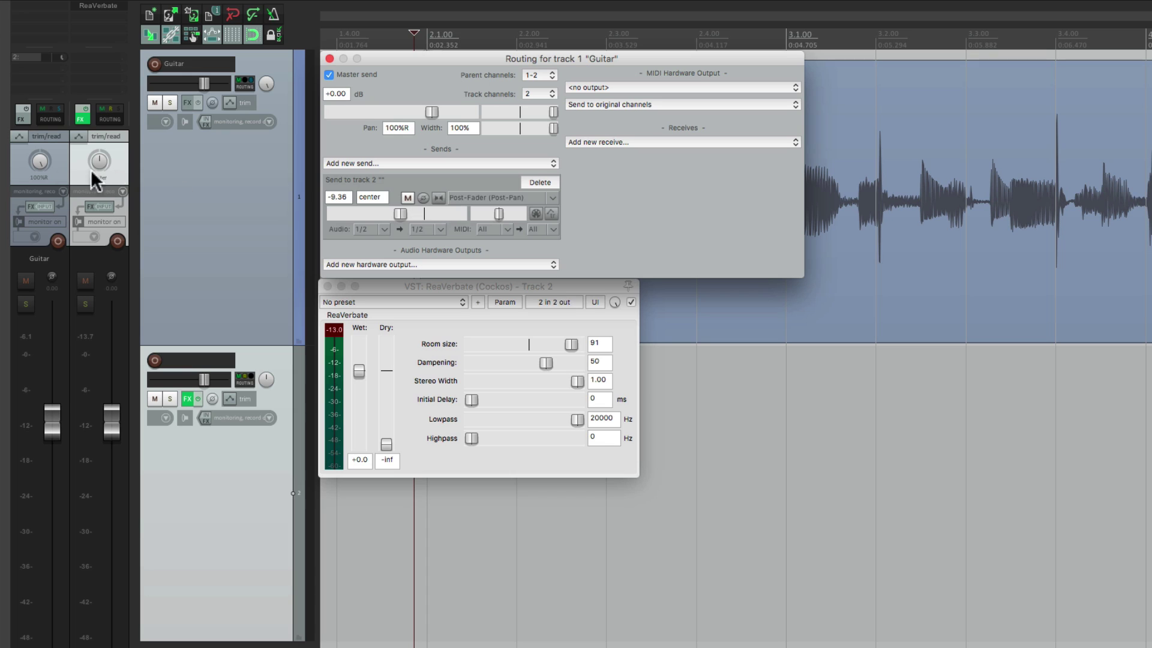
{"action": "left_click_drag", "start_coordinate": [39, 163], "coordinate": [39, 195]}
{"action": "left_click_drag", "start_coordinate": [99, 161], "coordinate": [99, 139]}
{"action": "key", "text": "space"}
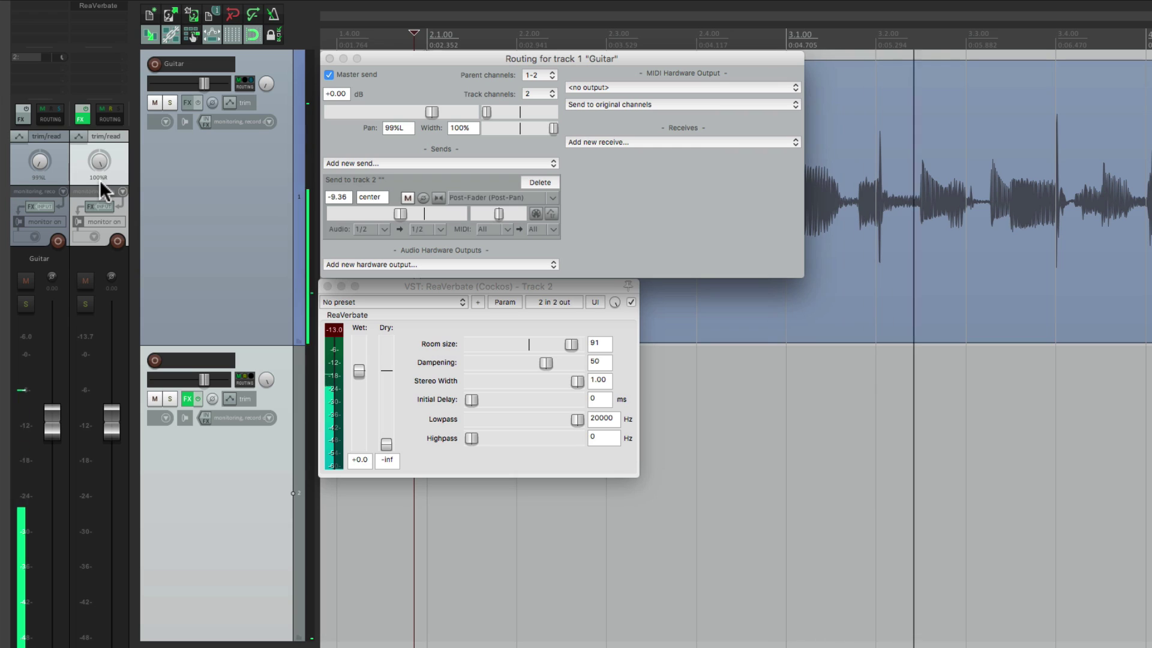
{"action": "key", "text": "space"}
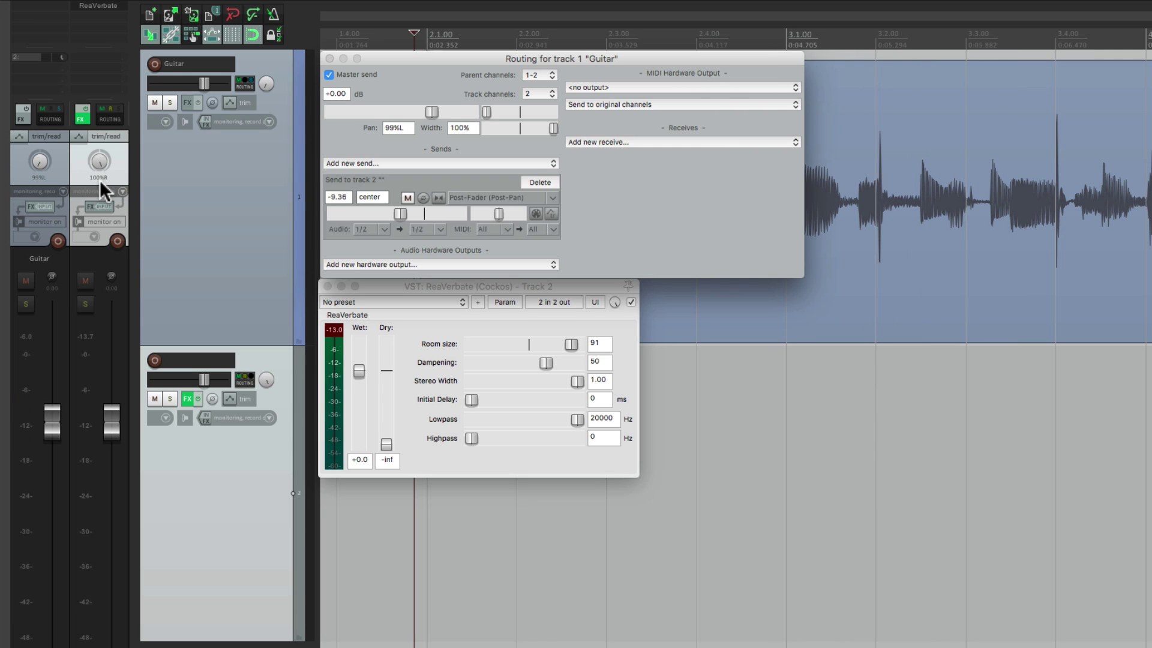
Step: Pan Guitar 100% right and track 2 100% left, comparing the reverb in playback with the send in stereo and in mono
{"action": "left_click_drag", "start_coordinate": [40, 161], "coordinate": [39, 114]}
{"action": "left_click_drag", "start_coordinate": [98, 160], "coordinate": [115, 169]}
{"action": "key", "text": "space"}
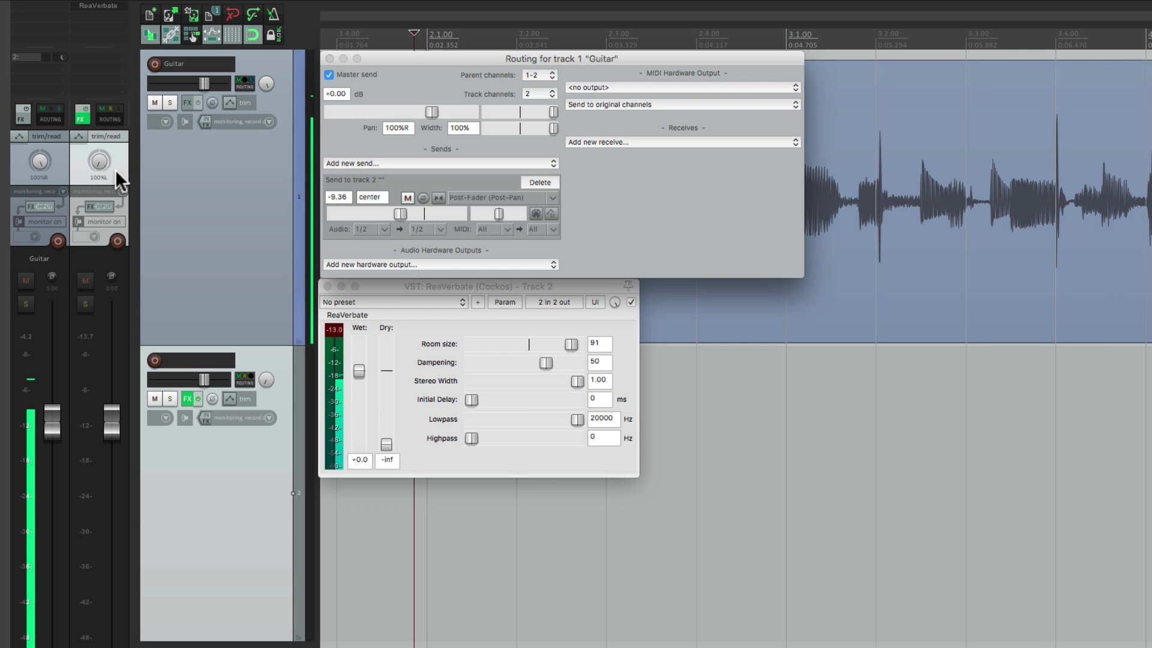
{"action": "key", "text": "space"}
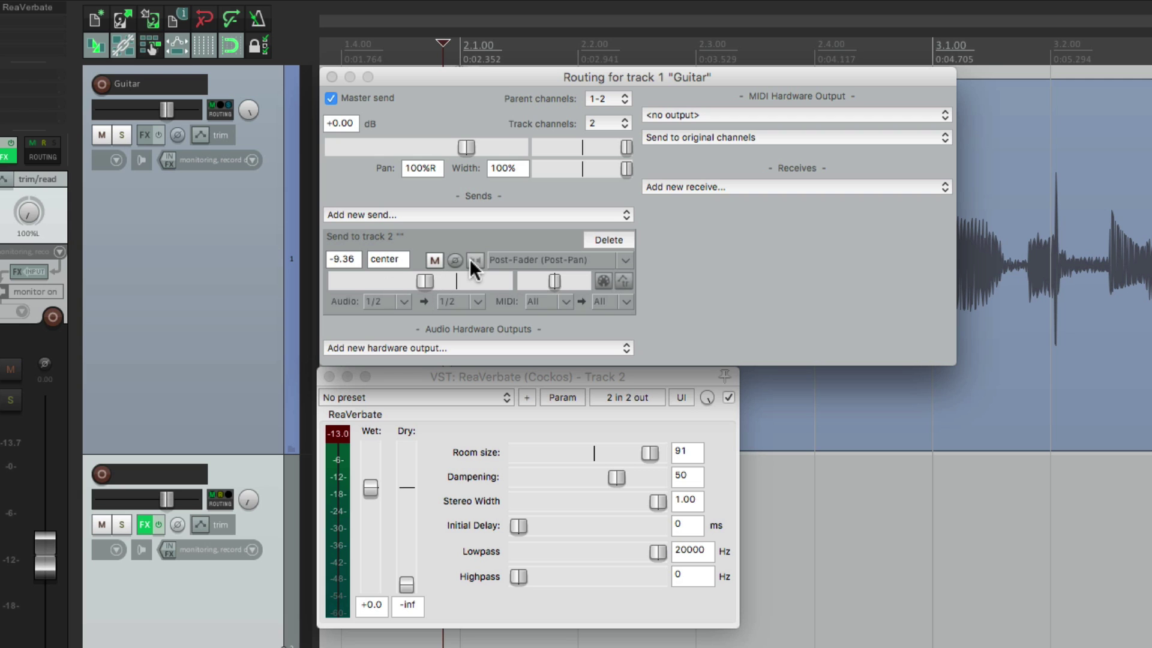
{"action": "left_click", "coordinate": [472, 262]}
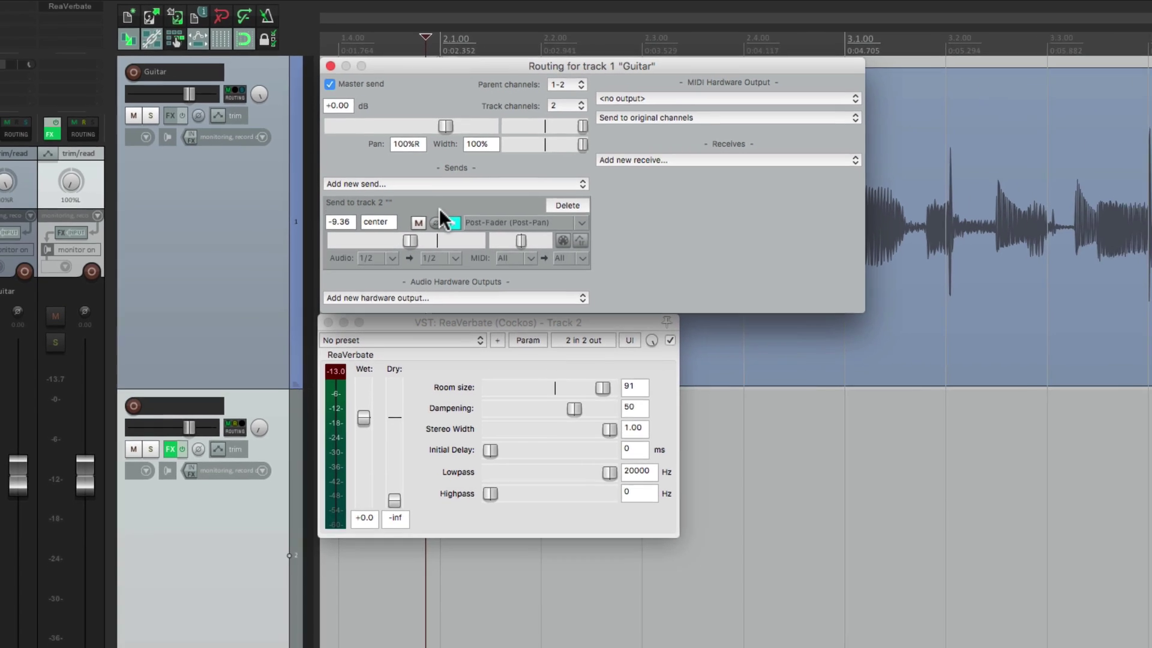
{"action": "key", "text": "space"}
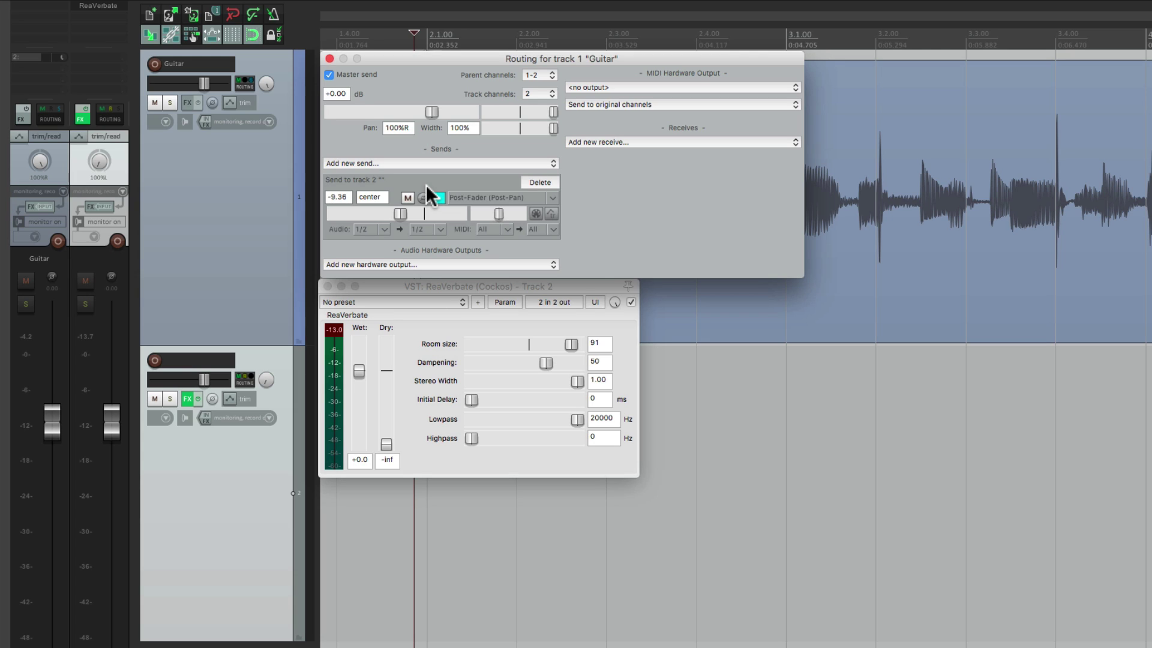
Step: Center the pans of Guitar and track 2 and switch the Guitar send back to stereo
{"action": "double_click", "coordinate": [38, 159]}
{"action": "double_click", "coordinate": [102, 159]}
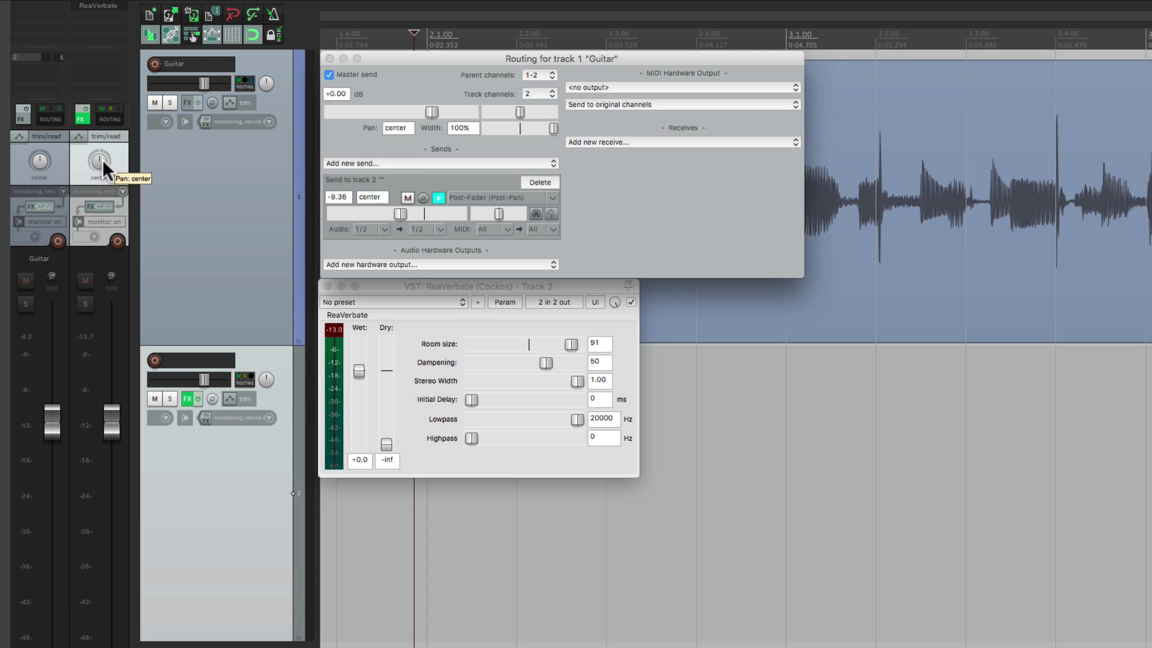
{"action": "left_click", "coordinate": [438, 199]}
Step: Replace the ReaVerbate effect on track 2 with Cockos ReaDelay
{"action": "left_click", "coordinate": [189, 398]}
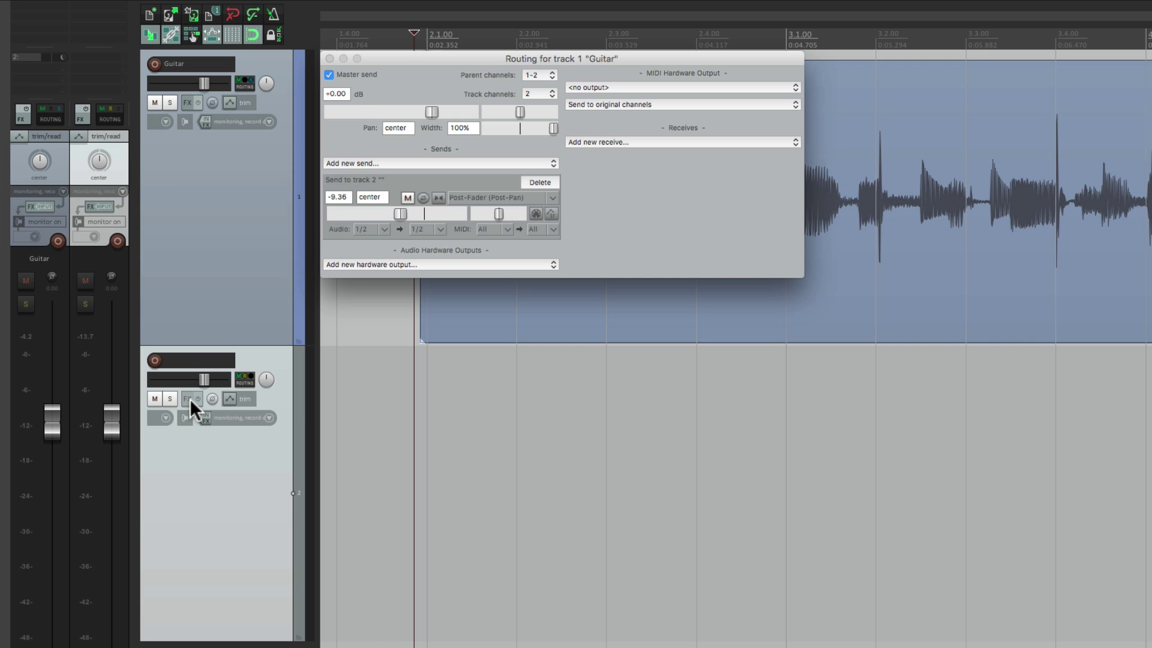
{"action": "left_click", "coordinate": [189, 399]}
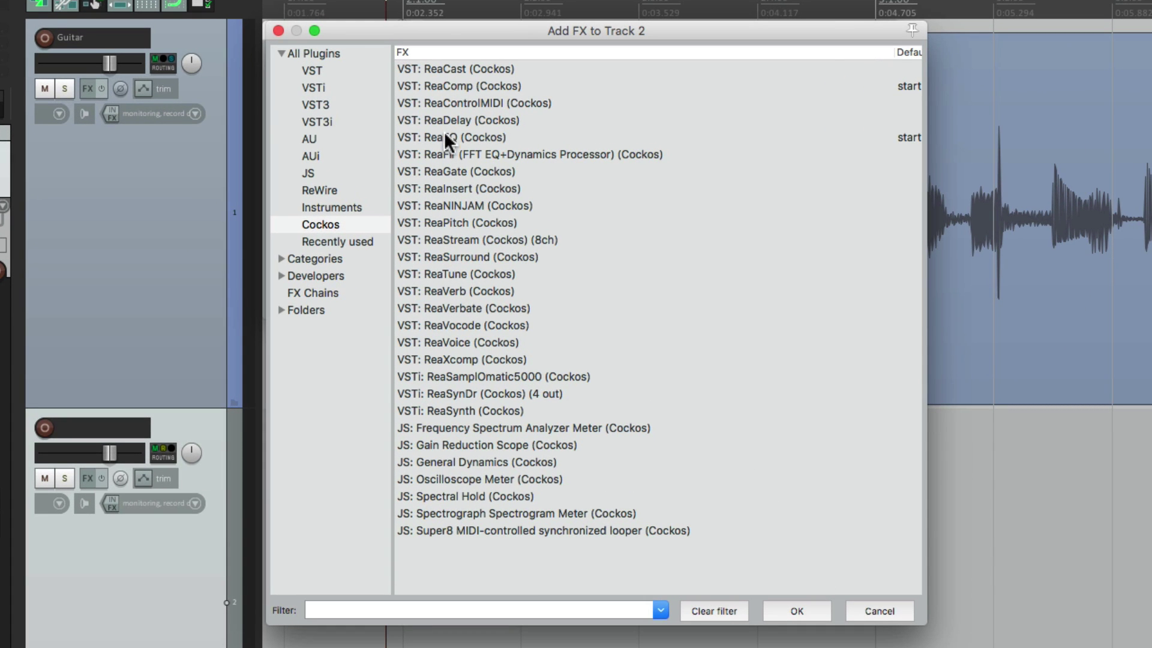
{"action": "left_click", "coordinate": [451, 122]}
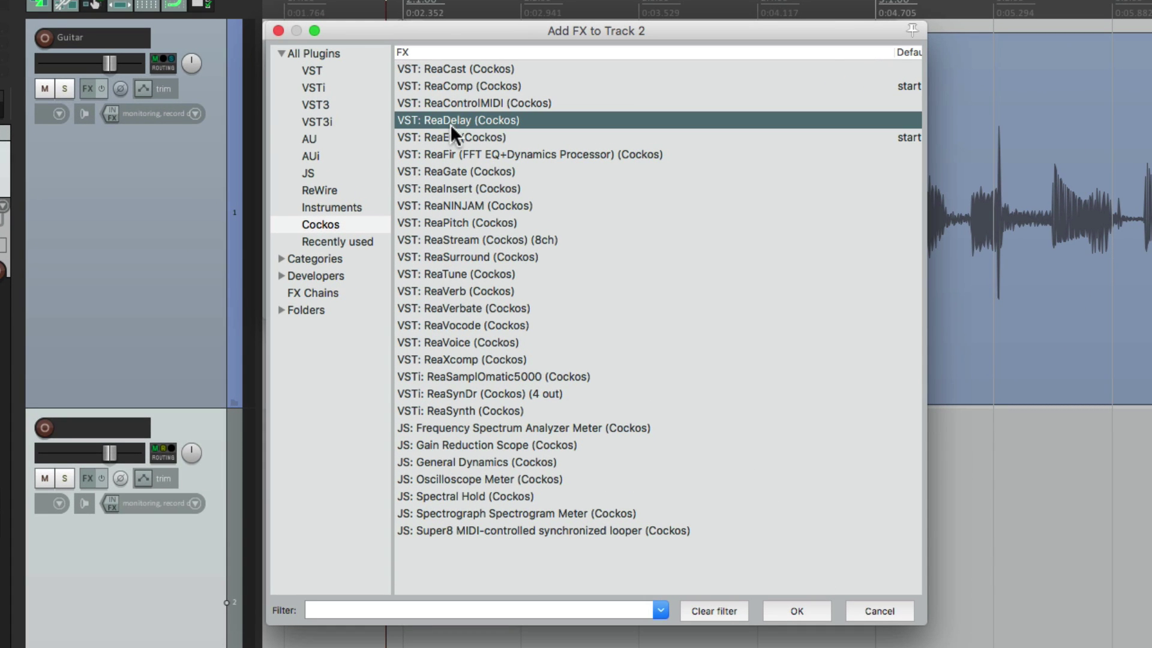
{"action": "double_click", "coordinate": [455, 122]}
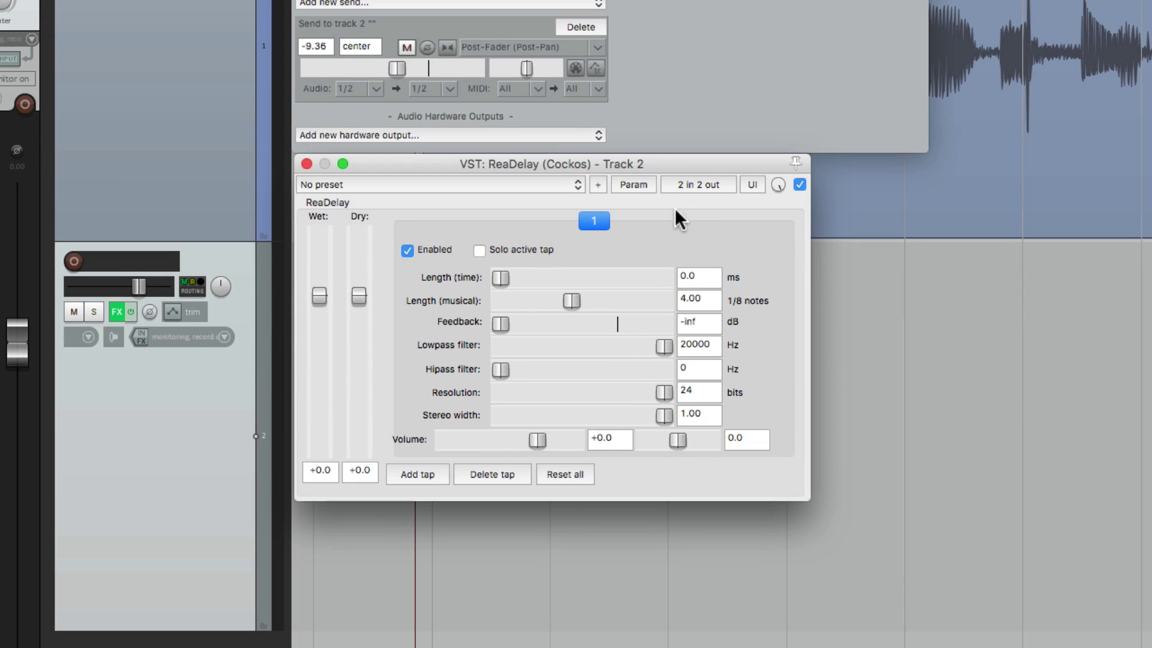
Step: Set ReaDelay's dry level to -inf and its musical length to 1 eighth note
{"action": "left_click_drag", "start_coordinate": [358, 298], "coordinate": [372, 550]}
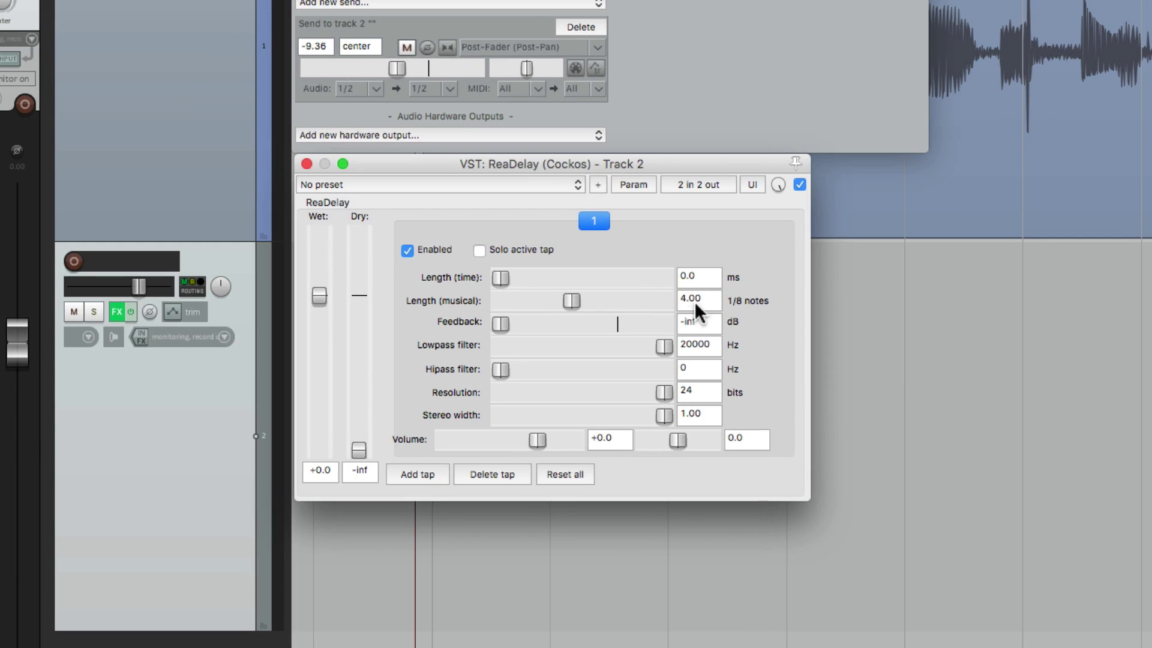
{"action": "double_click", "coordinate": [698, 303]}
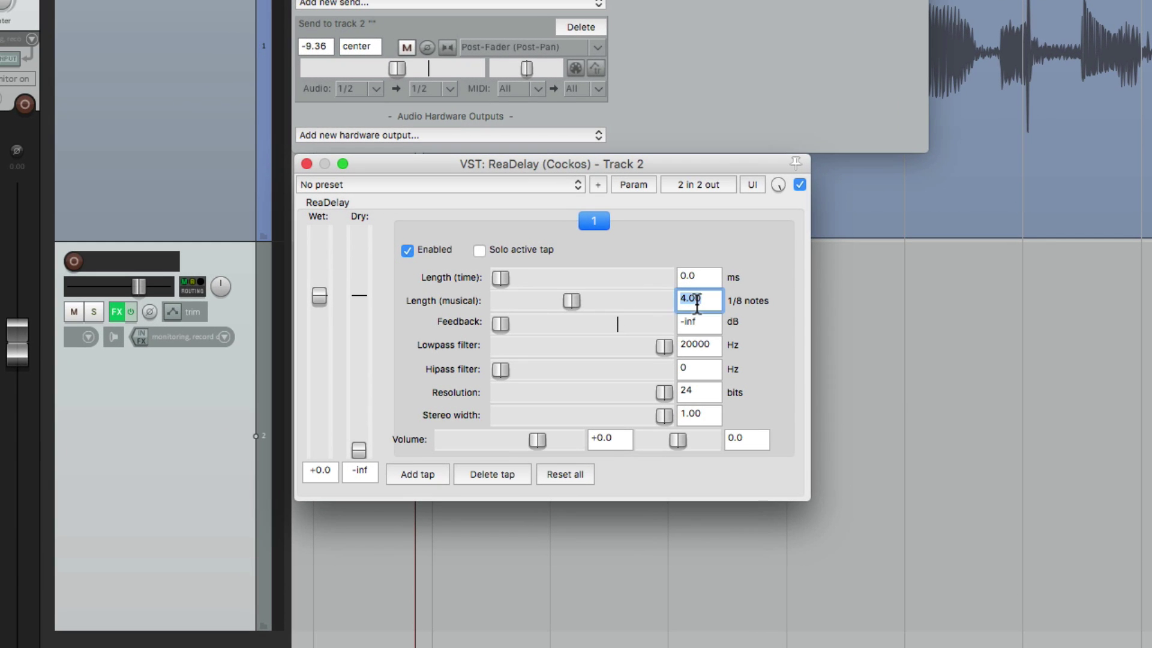
{"action": "type", "text": "1"}
{"action": "key", "text": "Return"}
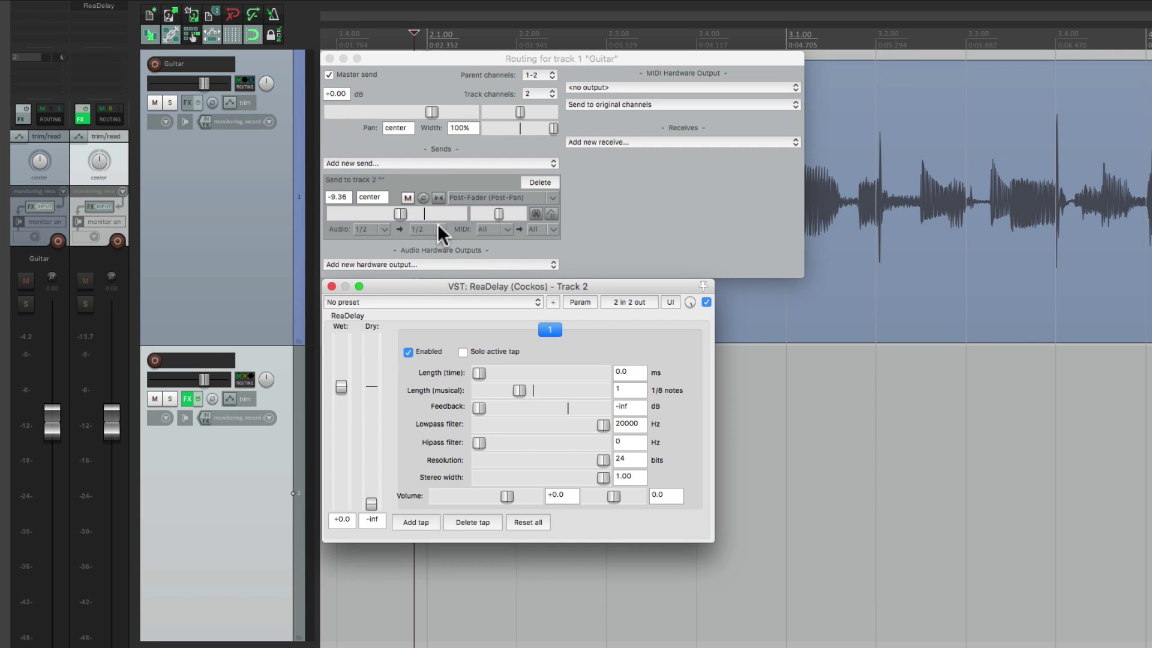
Step: Raise the Guitar send to track 2 to -8.21 dB, pan Guitar 100% left, and listen to the delay
{"action": "key", "text": "space"}
{"action": "left_click_drag", "start_coordinate": [398, 212], "coordinate": [402, 214]}
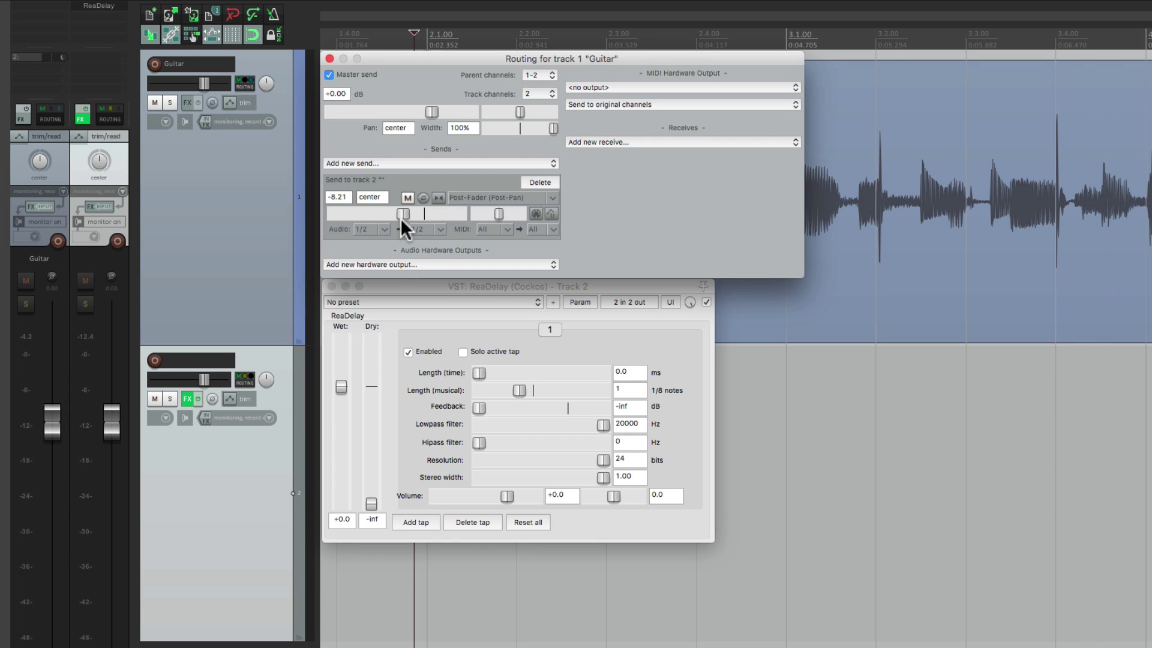
{"action": "left_click_drag", "start_coordinate": [39, 161], "coordinate": [39, 198]}
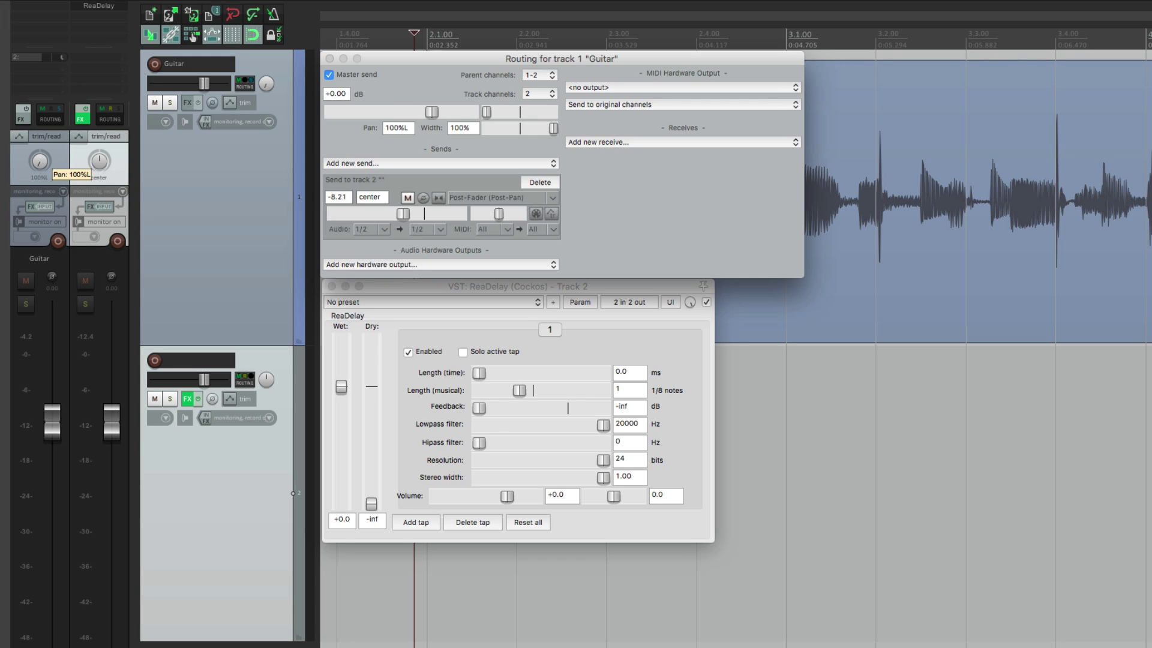
{"action": "key", "text": "space"}
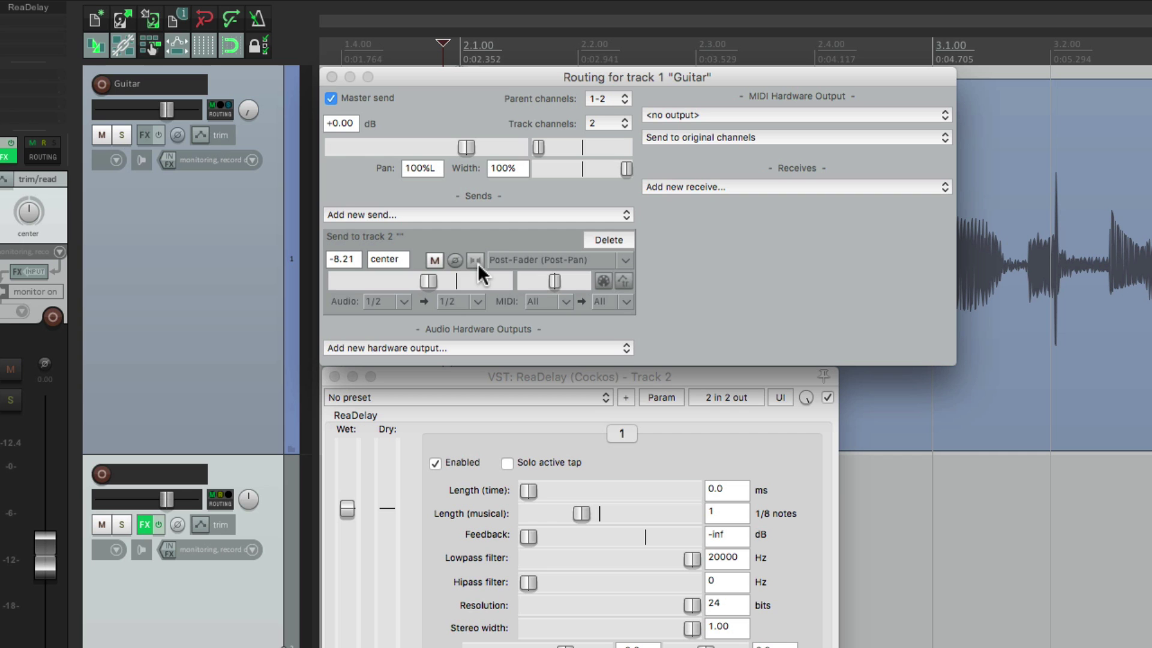
Step: Switch the Guitar send to mono and pan track 2 100% right, toggling the mono option to compare
{"action": "left_click", "coordinate": [477, 262]}
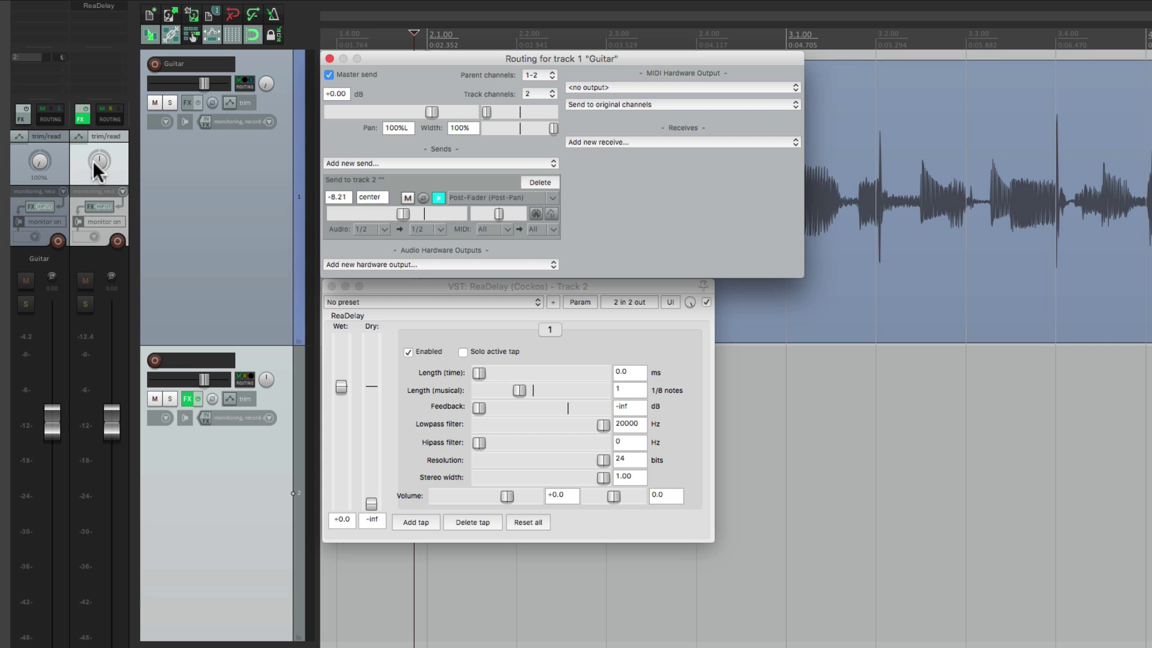
{"action": "left_click_drag", "start_coordinate": [92, 160], "coordinate": [93, 160]}
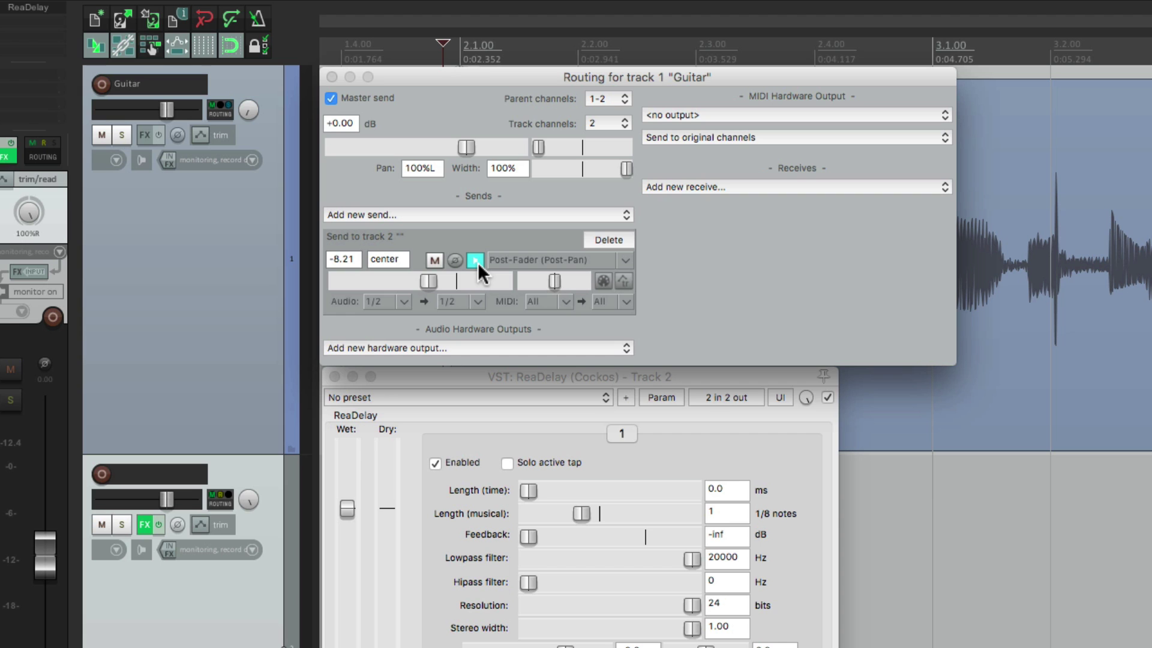
{"action": "left_click", "coordinate": [478, 262]}
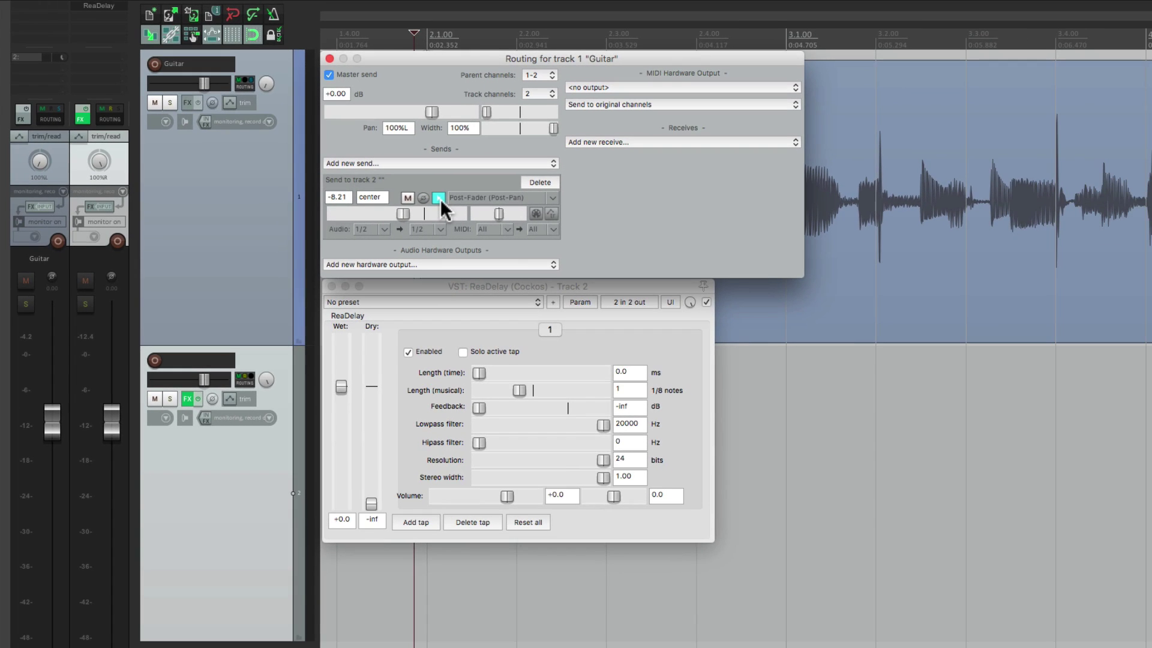
Step: Set the Guitar send to -7.67 dB in stereo and center the pans of both tracks
{"action": "left_click_drag", "start_coordinate": [400, 221], "coordinate": [416, 217]}
{"action": "double_click", "coordinate": [37, 160]}
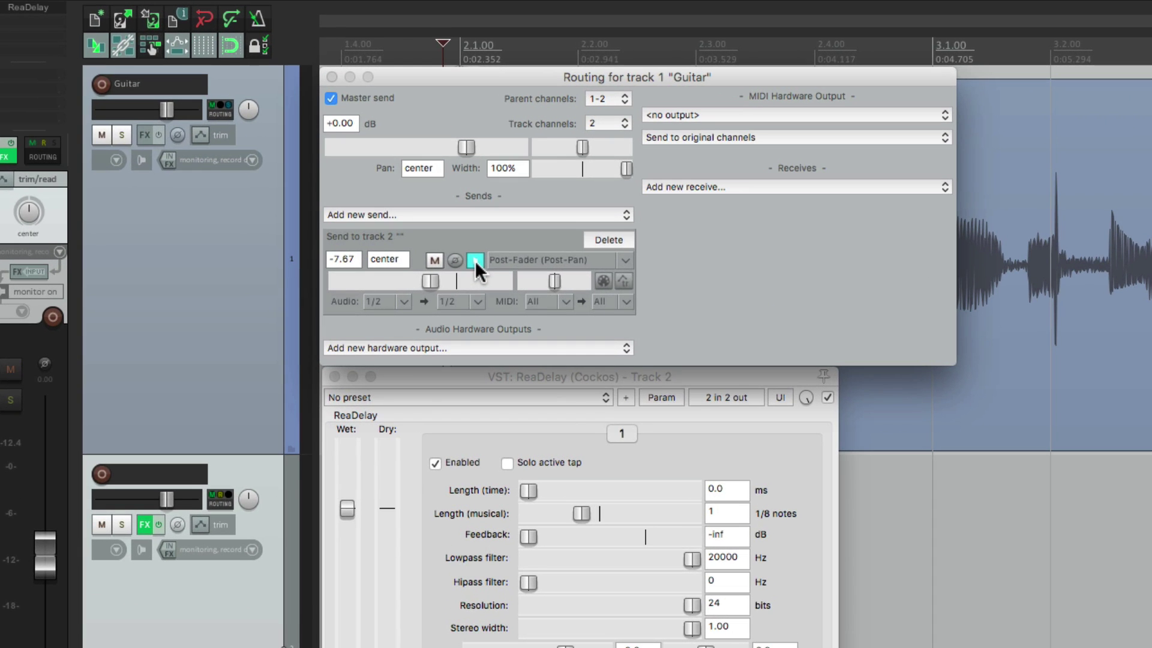
{"action": "left_click", "coordinate": [439, 198]}
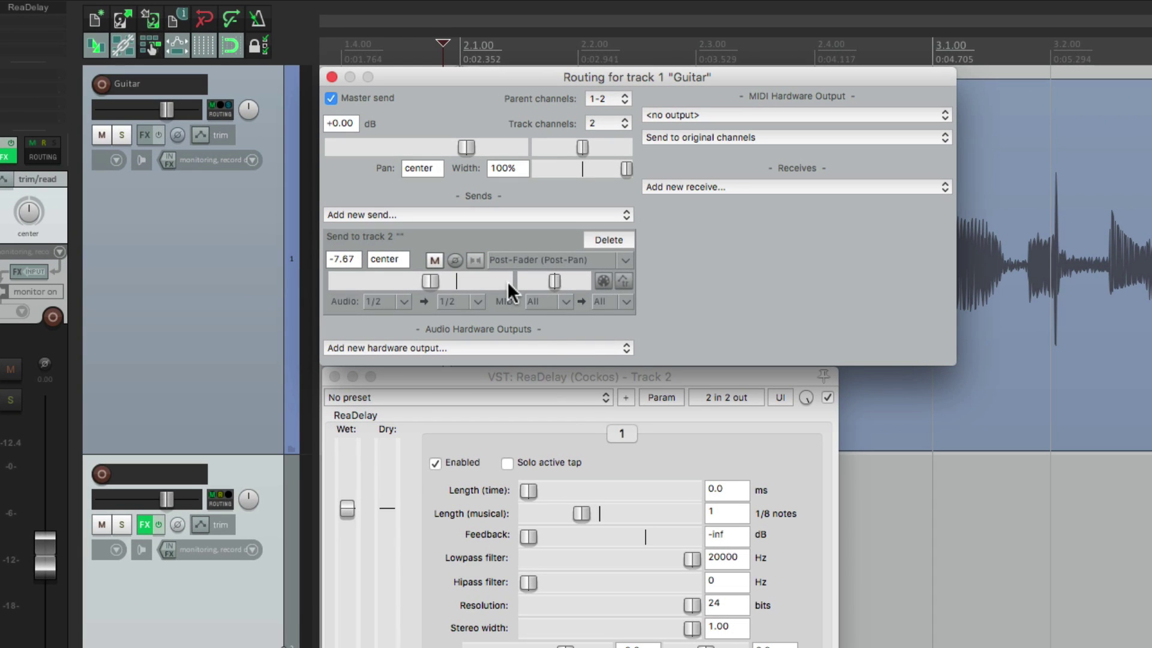
Step: Pan ReaDelay tap 1 to -1.0 and add a second tap panned to 1.0 with a musical length of 2 eighth notes
{"action": "left_click", "coordinate": [546, 373]}
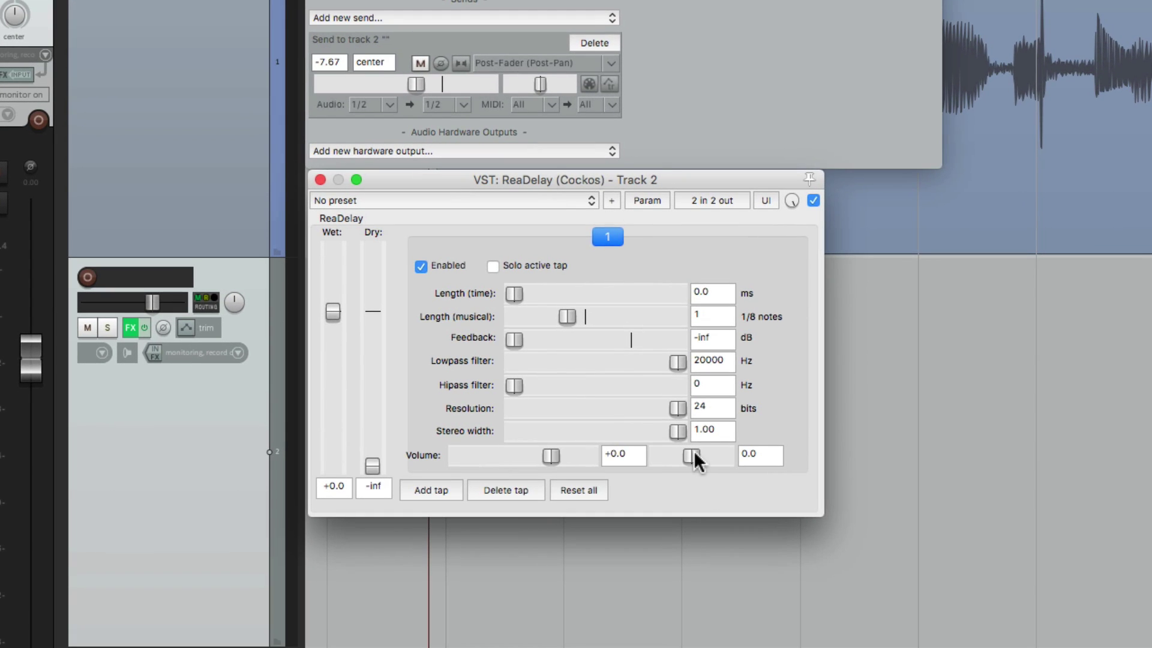
{"action": "left_click_drag", "start_coordinate": [691, 455], "coordinate": [612, 465]}
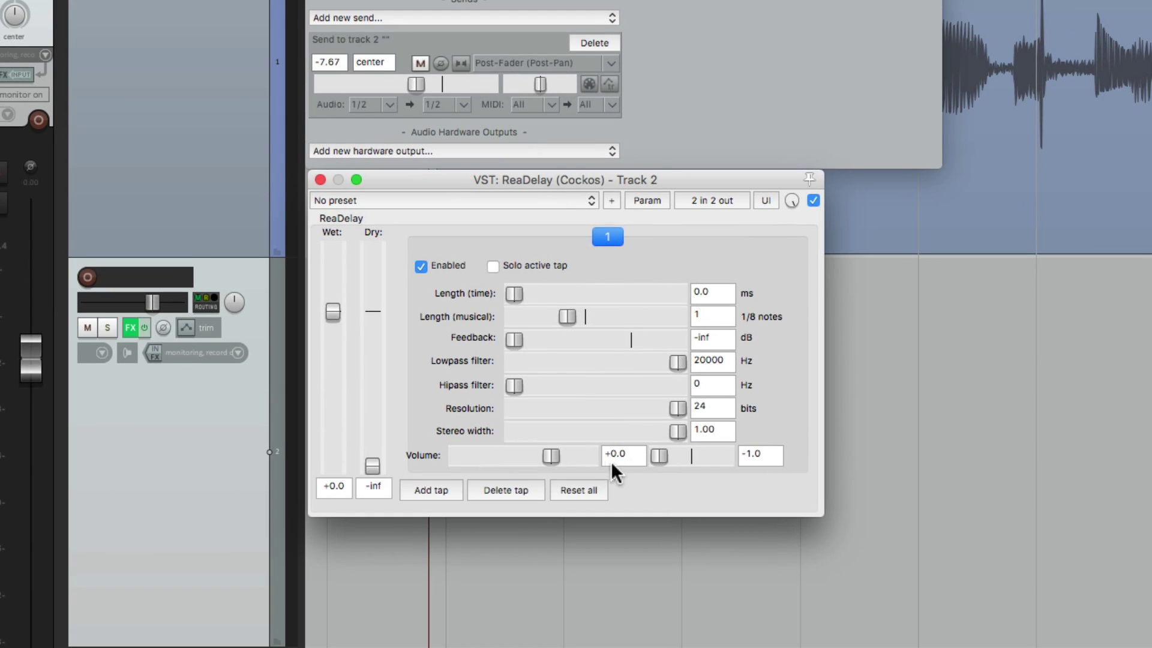
{"action": "left_click", "coordinate": [431, 490]}
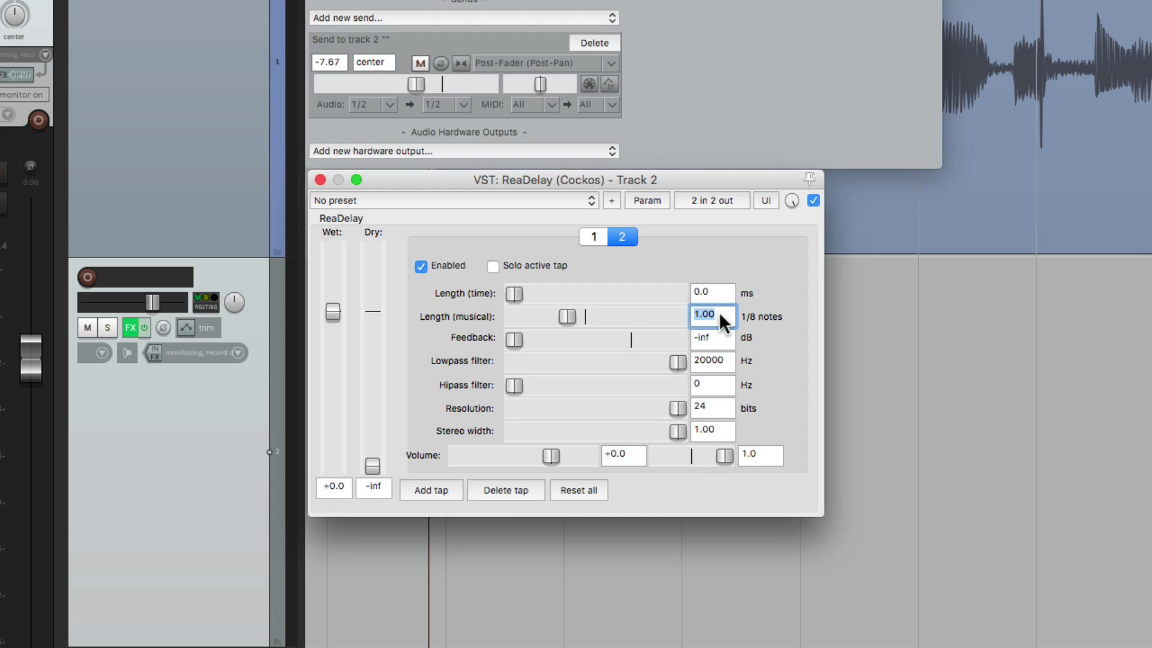
{"action": "type", "text": "2"}
{"action": "key", "text": "Return"}
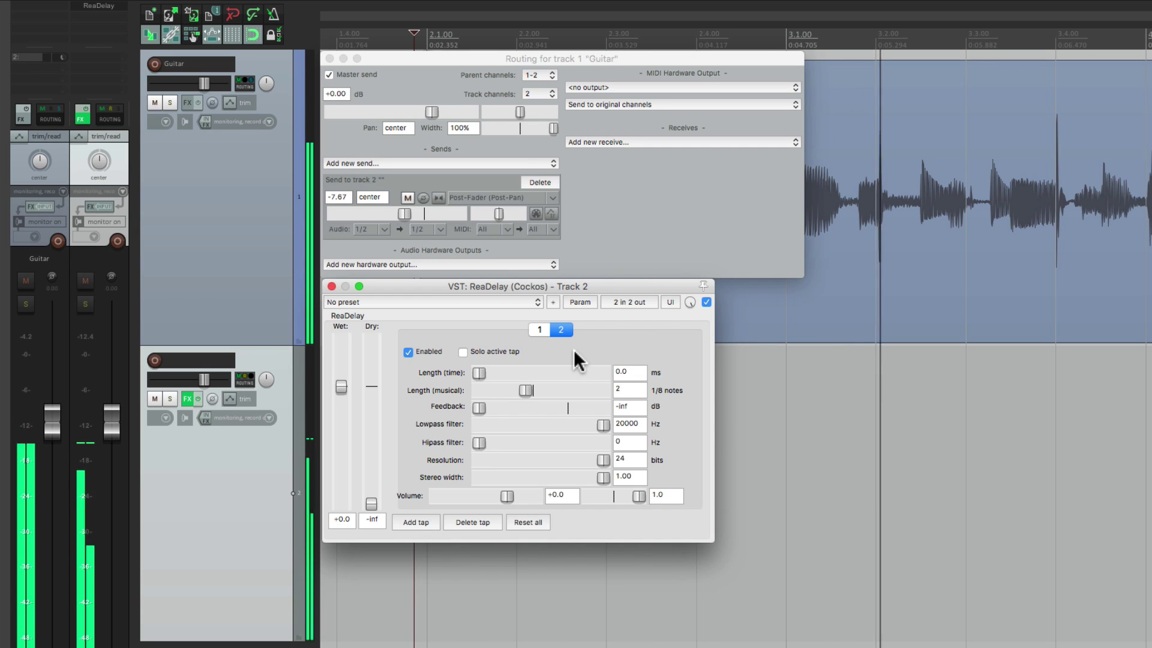
Step: Play the Guitar track several times to listen to the left and right delay taps
{"action": "key", "text": "space"}
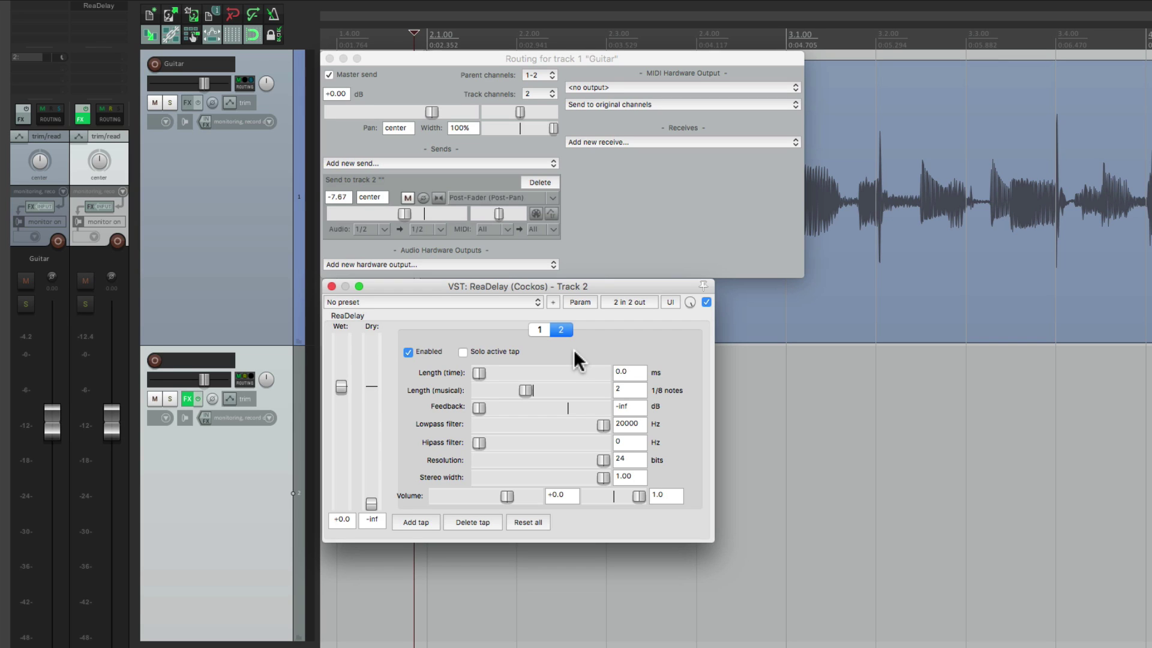
{"action": "key", "text": "space"}
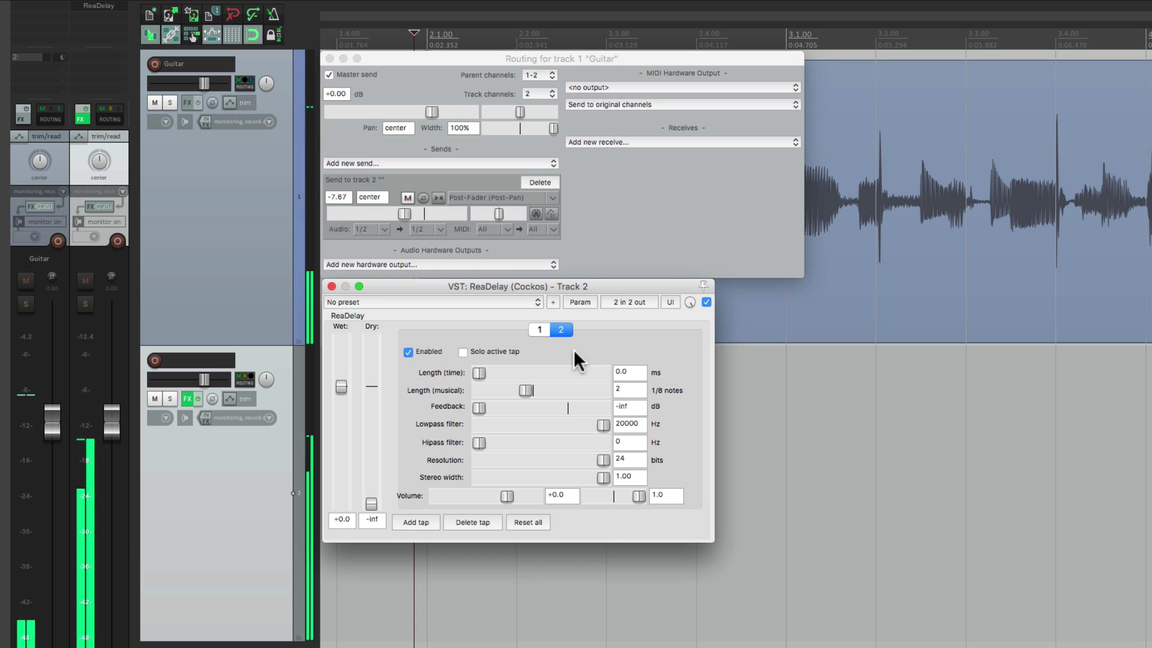
{"action": "key", "text": "space"}
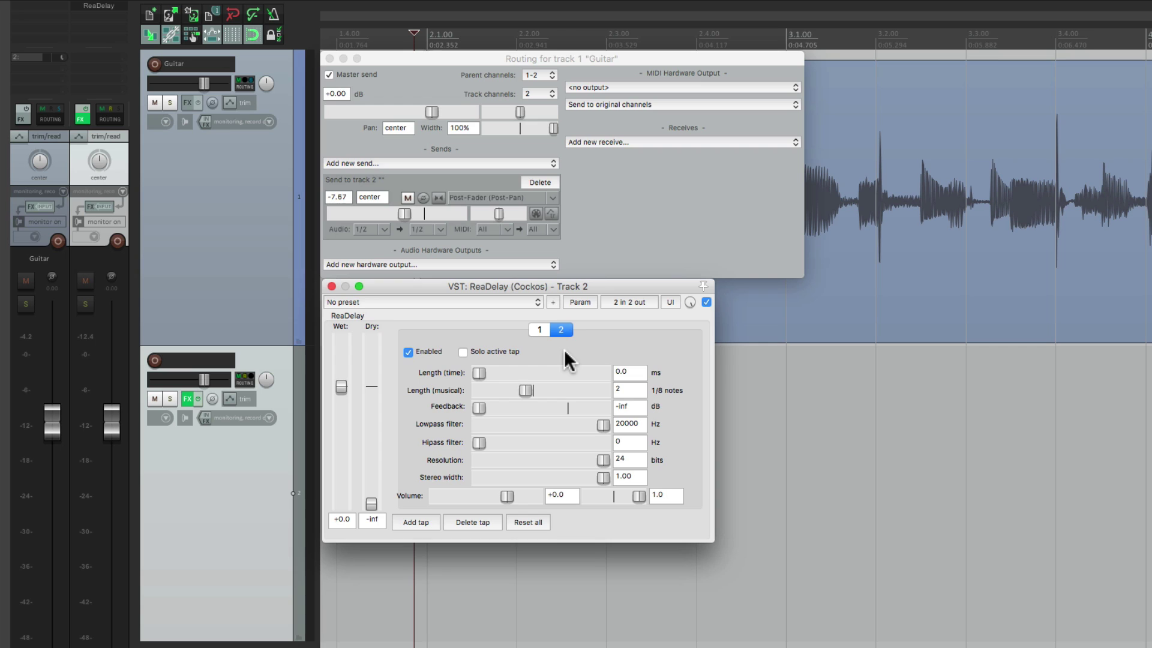
{"action": "key", "text": "space"}
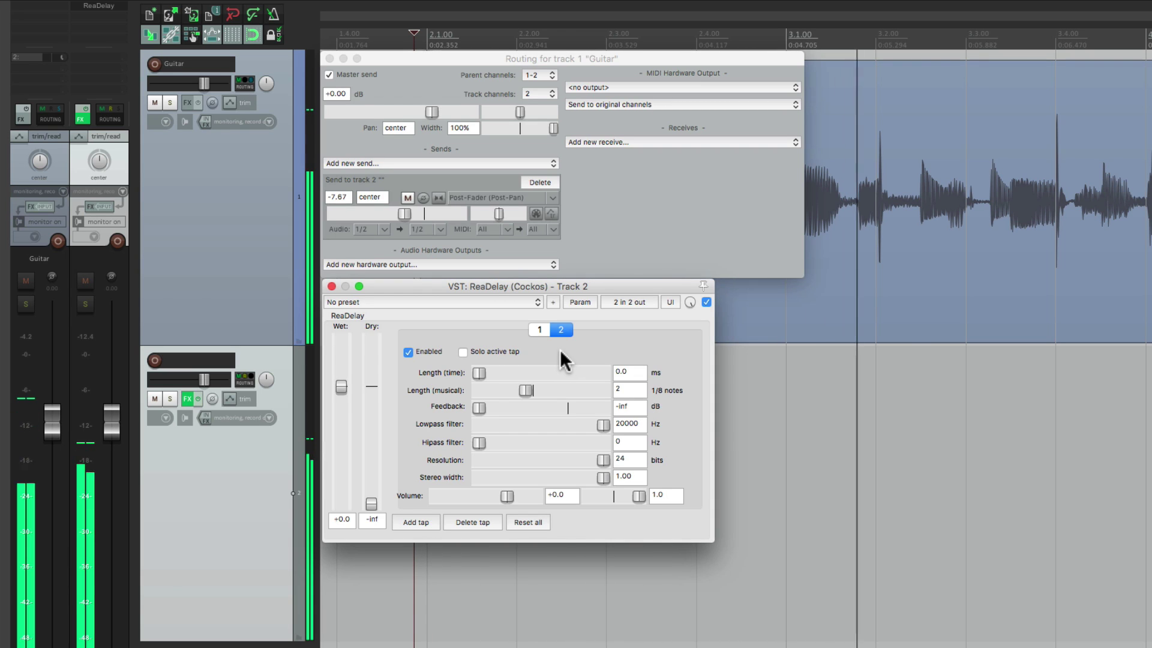
{"action": "key", "text": "space"}
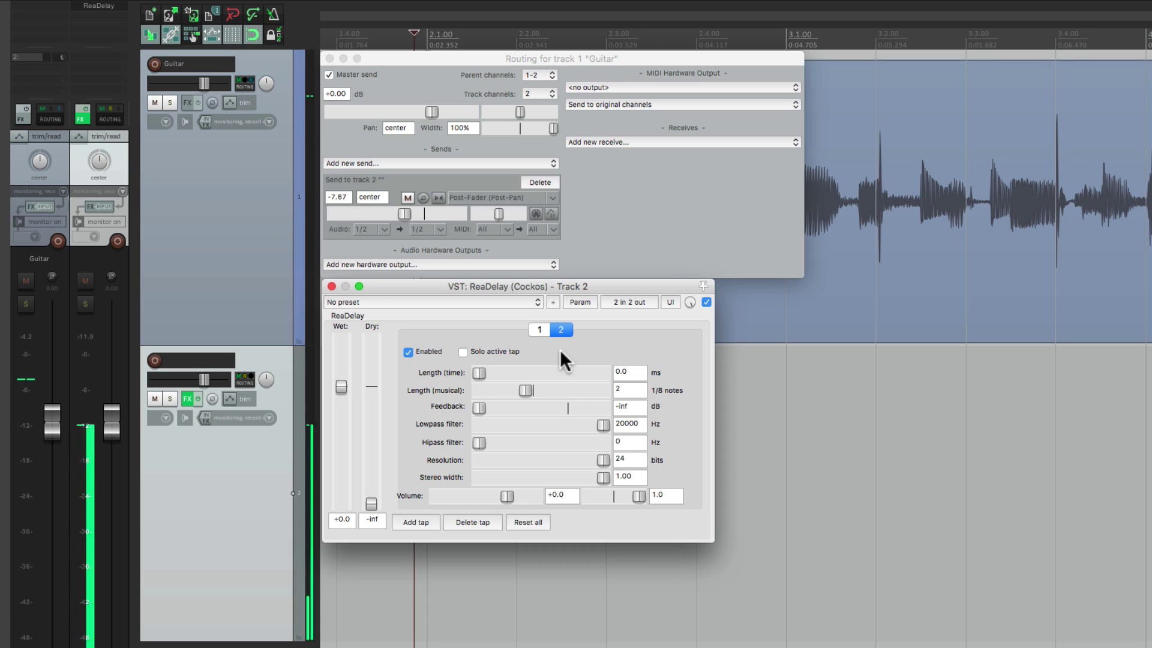
Step: Pan the Guitar track 100% left and listen to how the two-tap delay responds
{"action": "left_click_drag", "start_coordinate": [35, 163], "coordinate": [34, 186]}
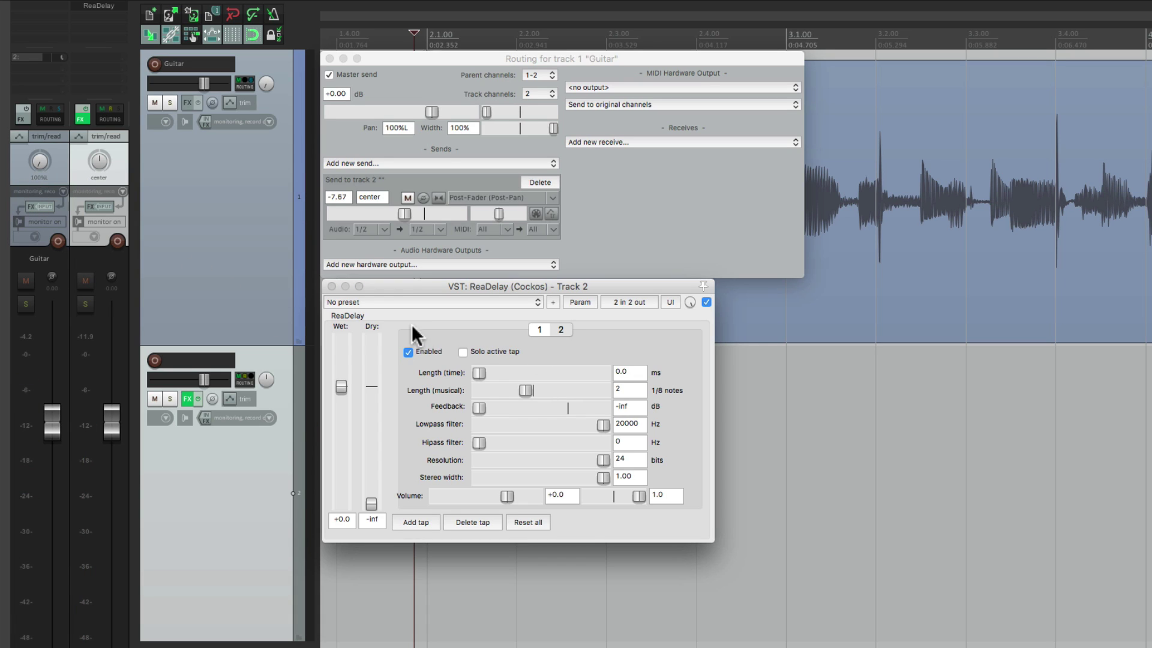
{"action": "key", "text": "space"}
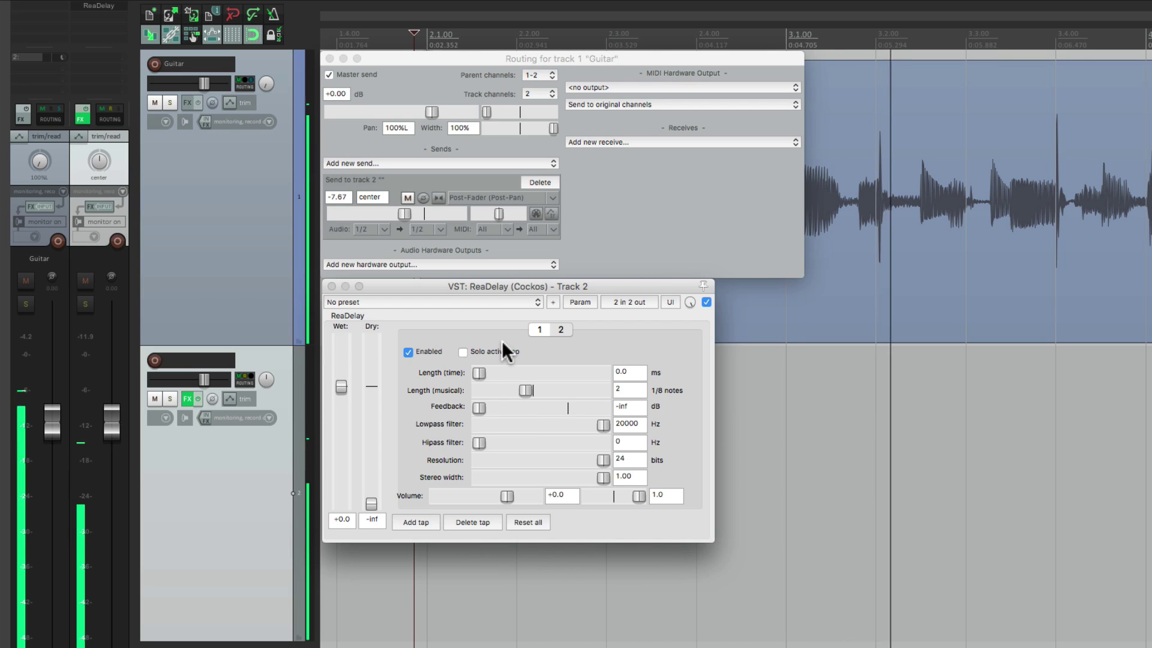
{"action": "key", "text": "space"}
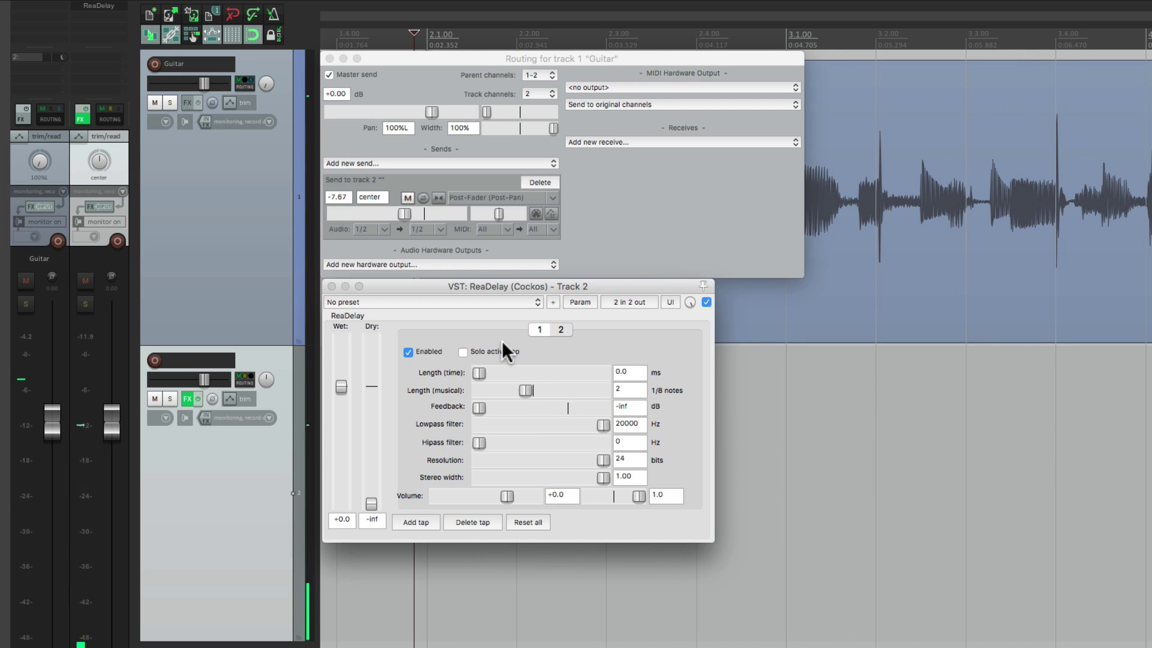
Step: Pan the Guitar track 100% right, listen, and switch its send to track 2 to mono
{"action": "key", "text": "space"}
{"action": "left_click_drag", "start_coordinate": [39, 160], "coordinate": [39, 123]}
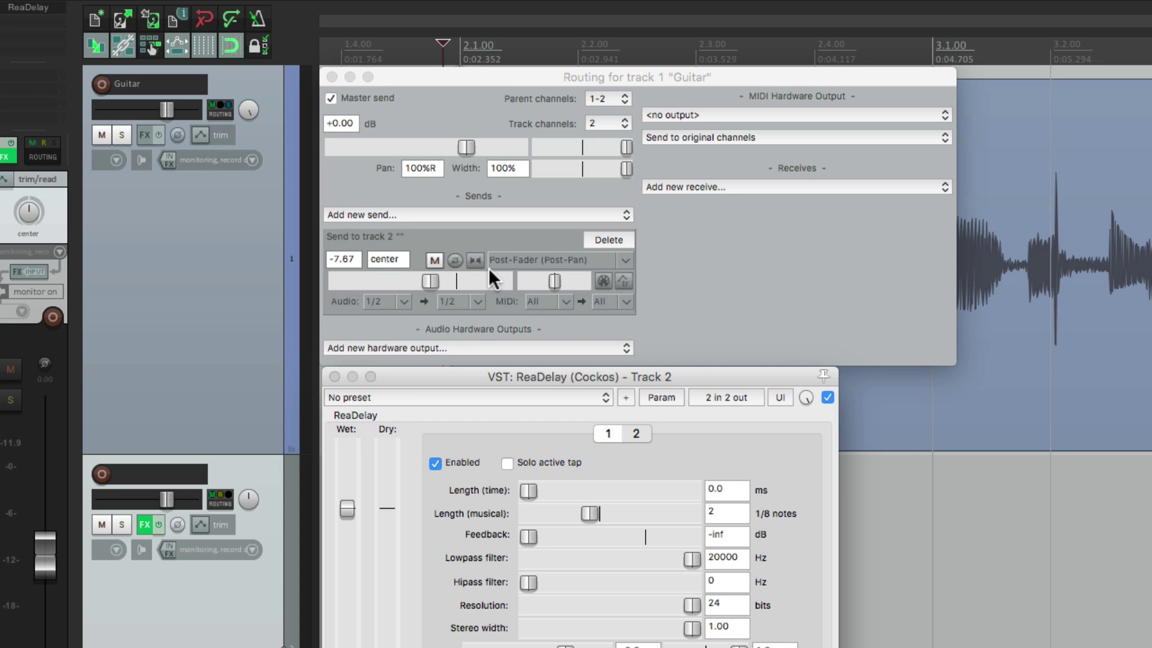
{"action": "left_click", "coordinate": [471, 258]}
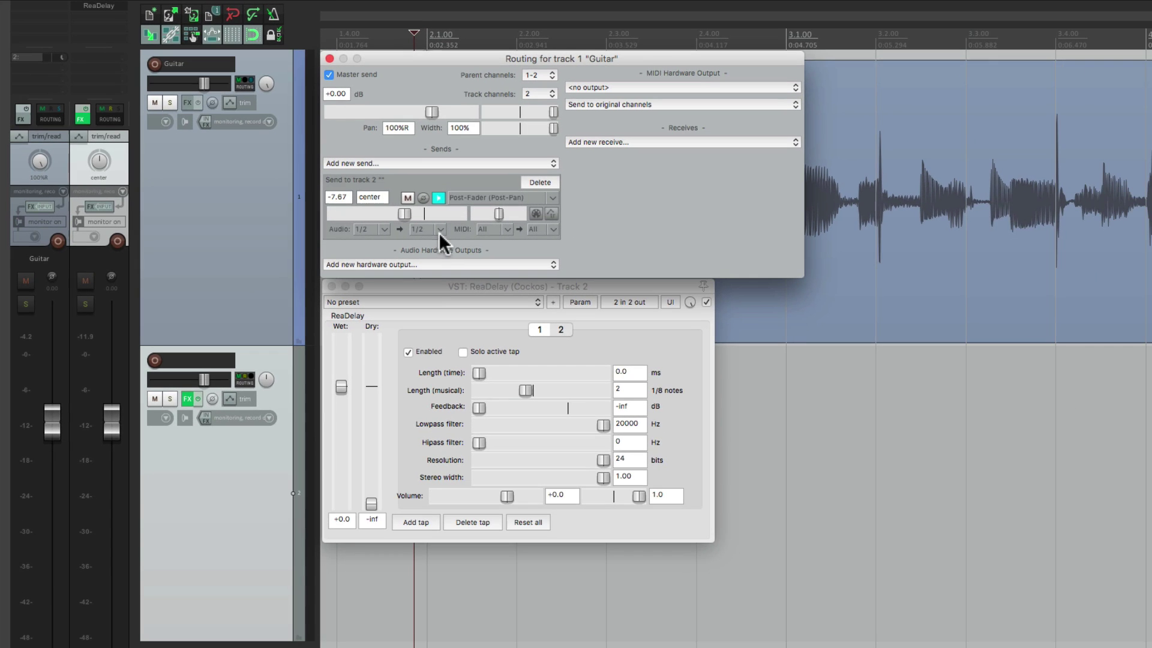
Step: Center the Guitar track's pan and play it to hear the two-tap delay through the mono send
{"action": "double_click", "coordinate": [36, 161]}
{"action": "key", "text": "space"}
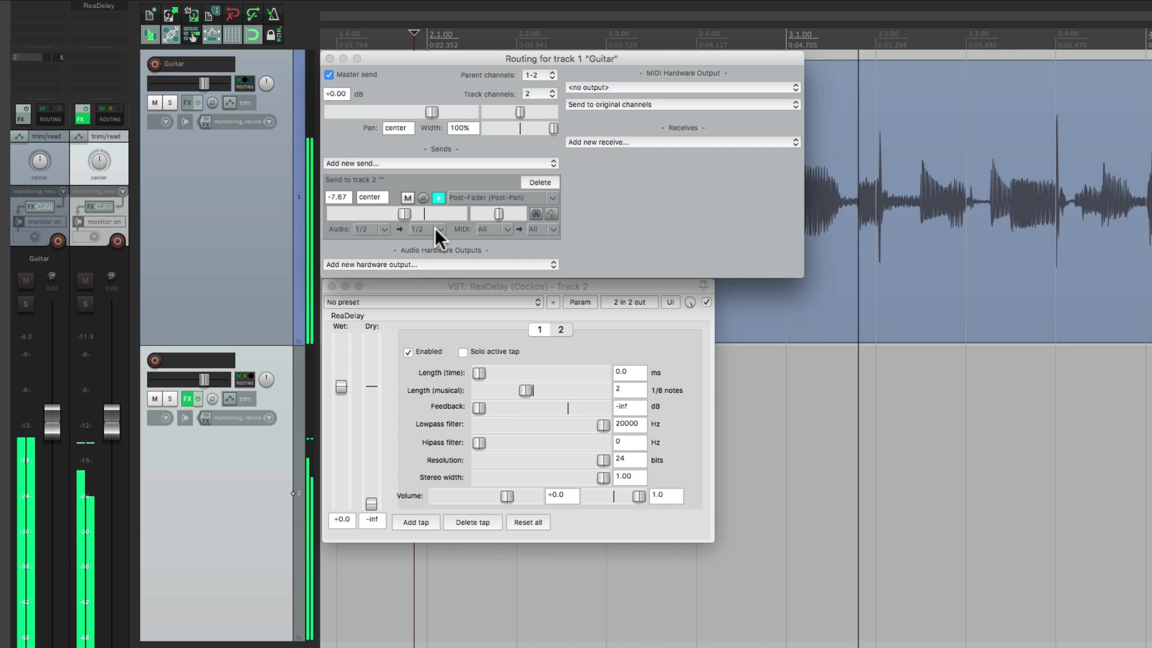
{"action": "key", "text": "space"}
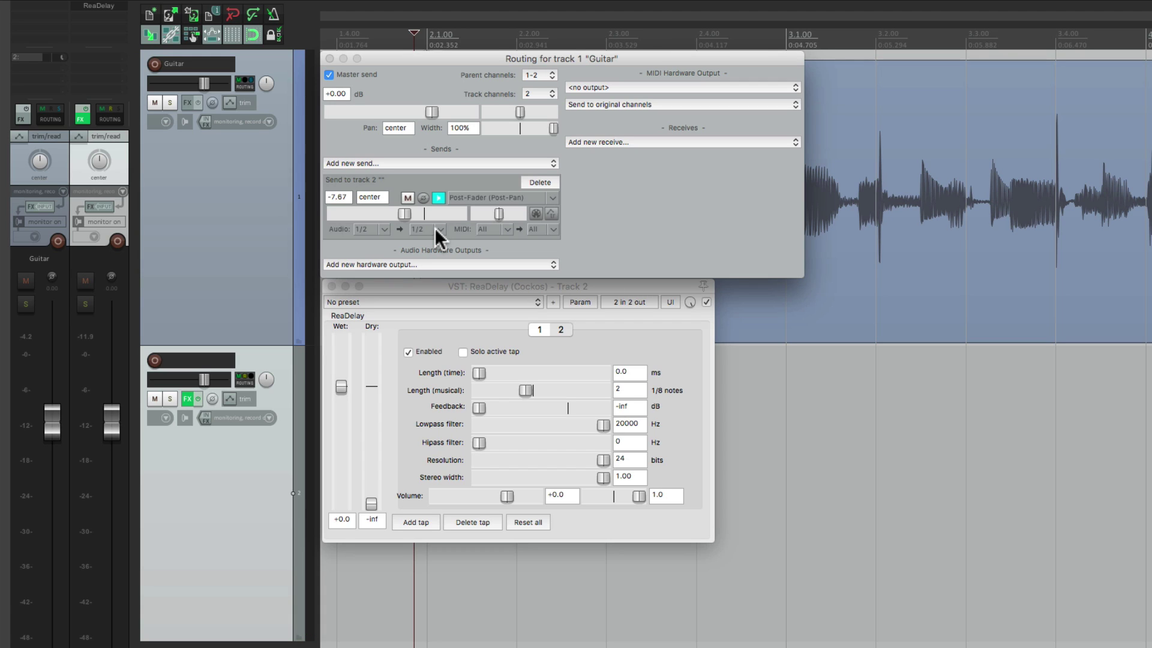
Step: Listen to the mono-fed delay with Guitar panned 100% left and 100% right, finishing with the pan centered
{"action": "scroll", "coordinate": [39, 161], "scroll_direction": "down", "scroll_amount": 10}
{"action": "key", "text": "space"}
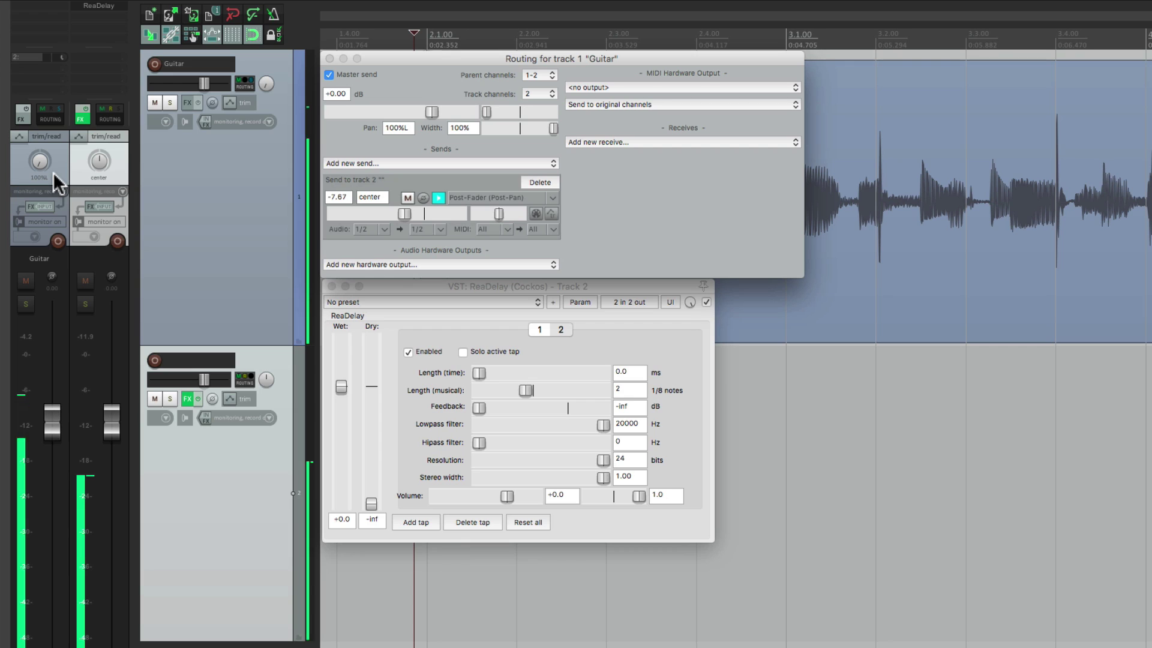
{"action": "mouse_move", "coordinate": [50, 171]}
{"action": "left_mouse_down"}
{"action": "mouse_move", "coordinate": [51, 102]}
{"action": "mouse_move", "coordinate": [42, 173]}
{"action": "left_mouse_up"}
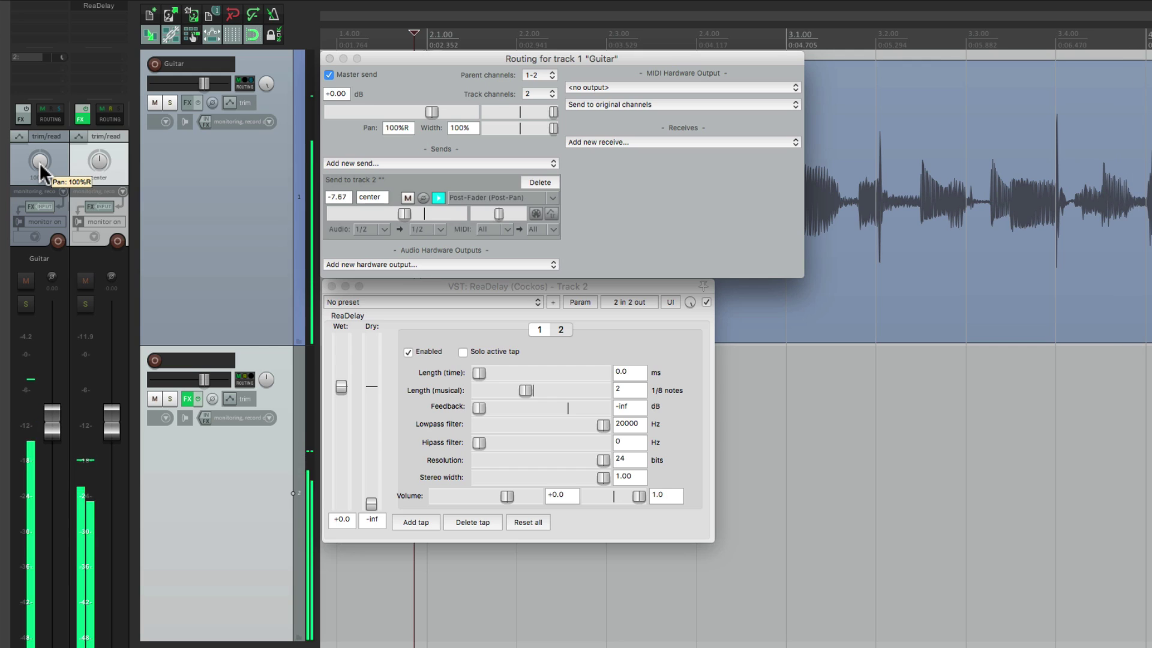
{"action": "double_click", "coordinate": [41, 165]}
{"action": "key", "text": "space"}
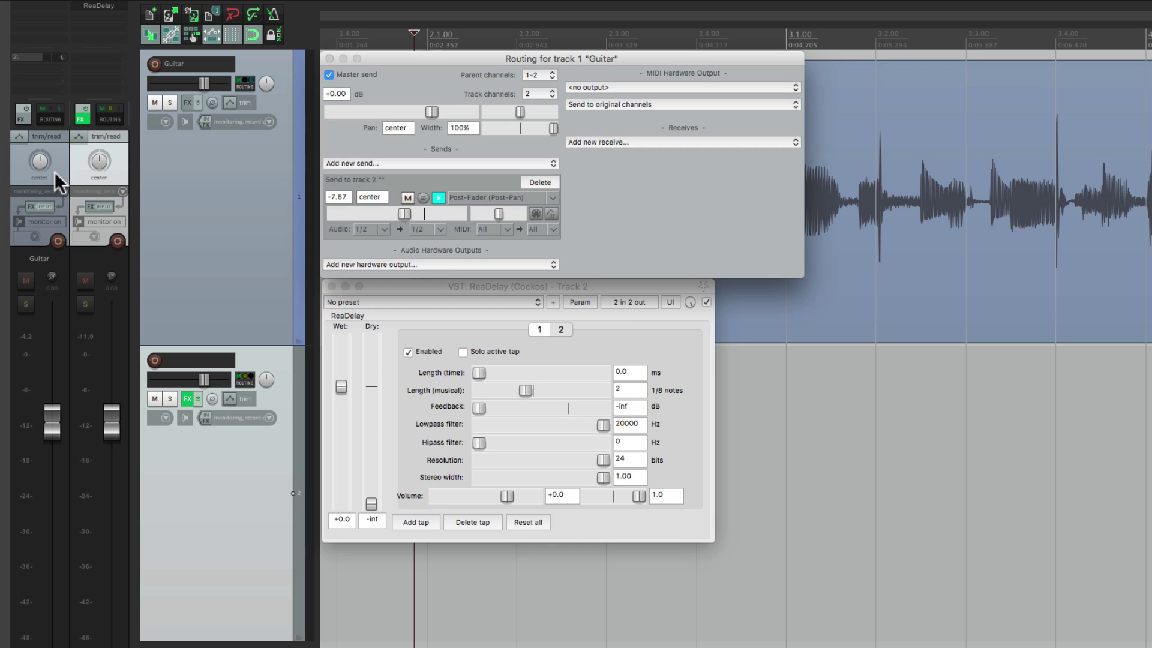
Step: Delete ReaDelay's second tap and center the pan of tap 1
{"action": "left_click", "coordinate": [581, 358]}
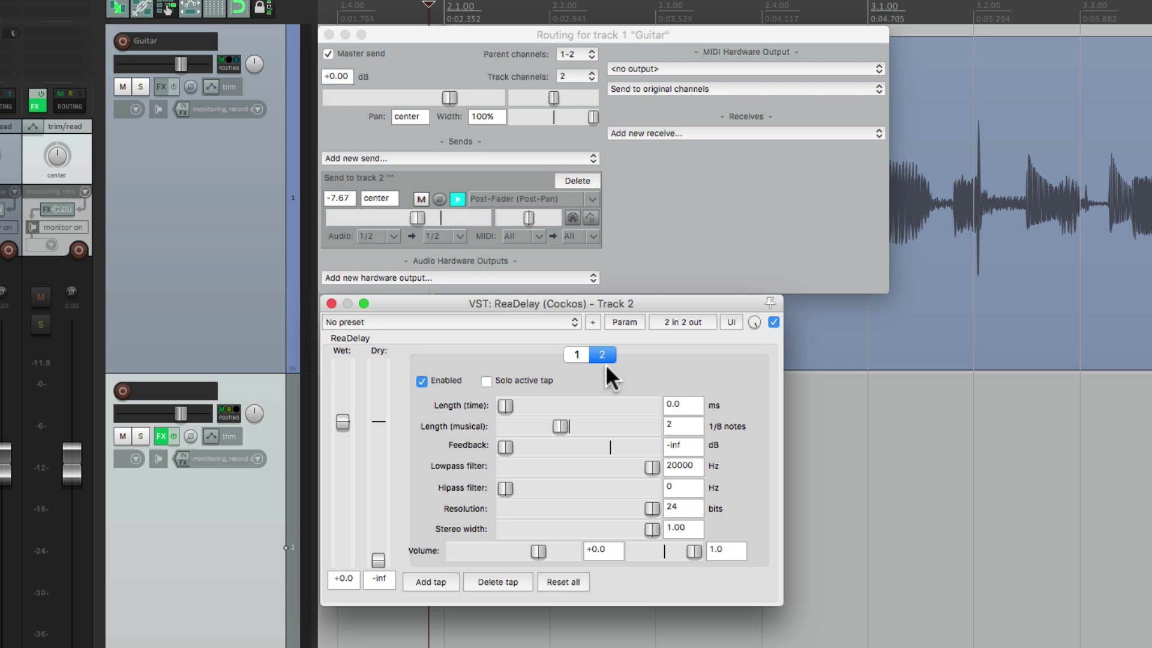
{"action": "left_click", "coordinate": [497, 583]}
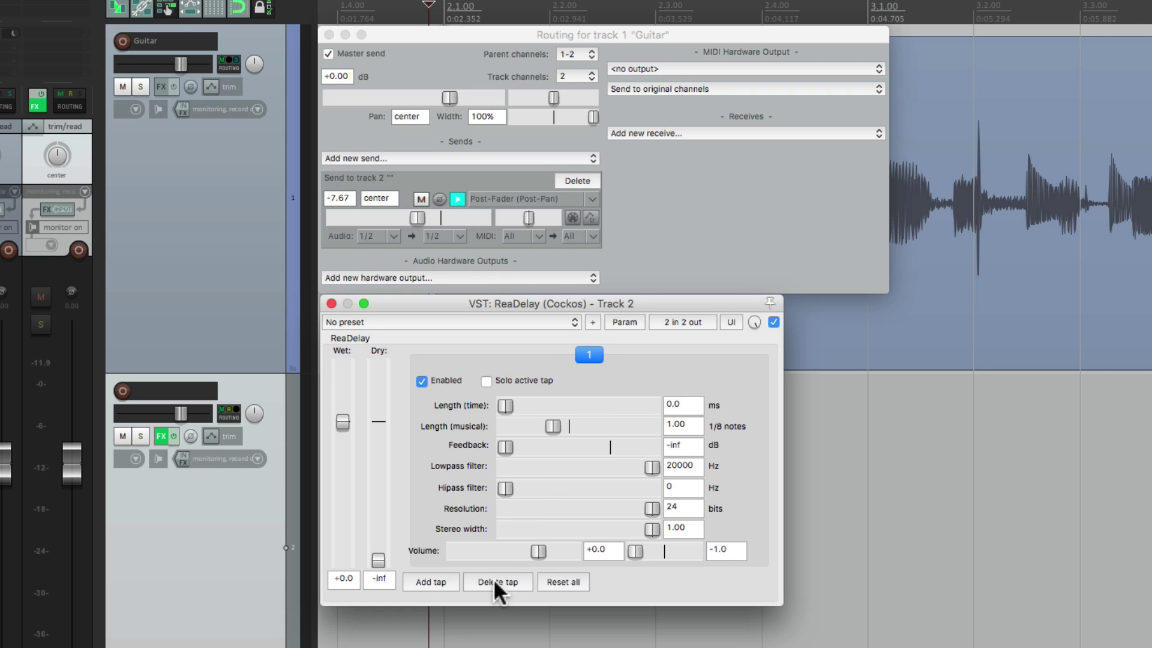
{"action": "double_click", "coordinate": [636, 552]}
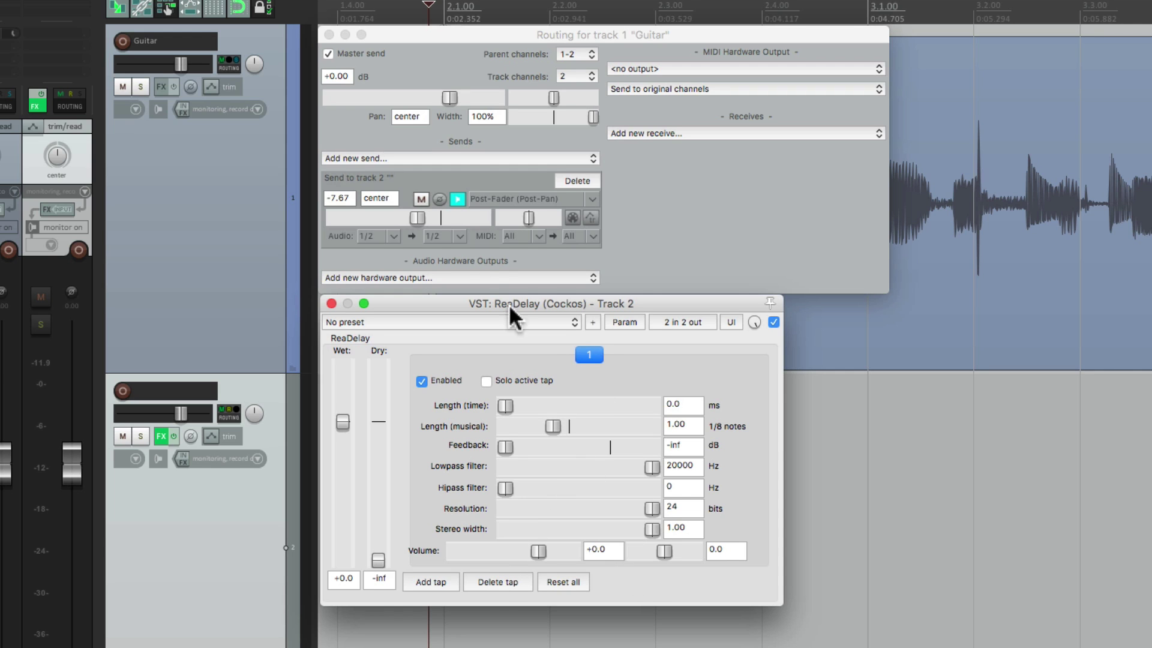
Step: Switch the Guitar send to track 2 back to stereo and listen to the single-tap delay
{"action": "left_click", "coordinate": [460, 194]}
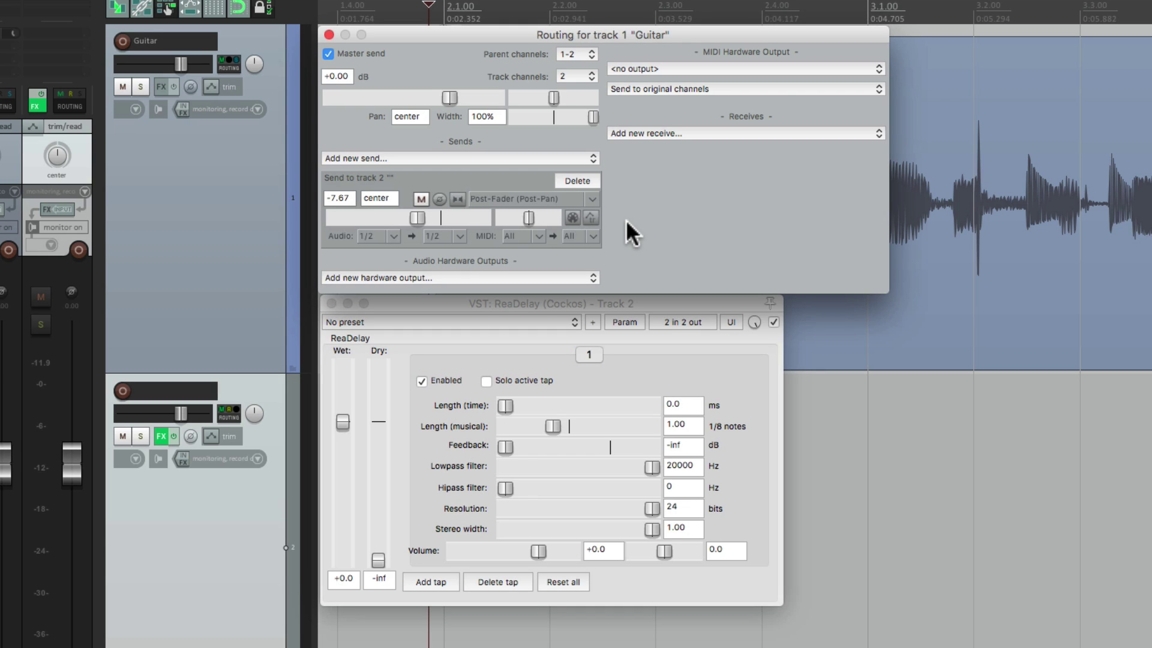
{"action": "key", "text": "space"}
Step: Show the track envelope for ReaDelay's tap 1 pan and draw a one-bar automation item starting at 2.1.00
{"action": "left_click", "coordinate": [664, 552]}
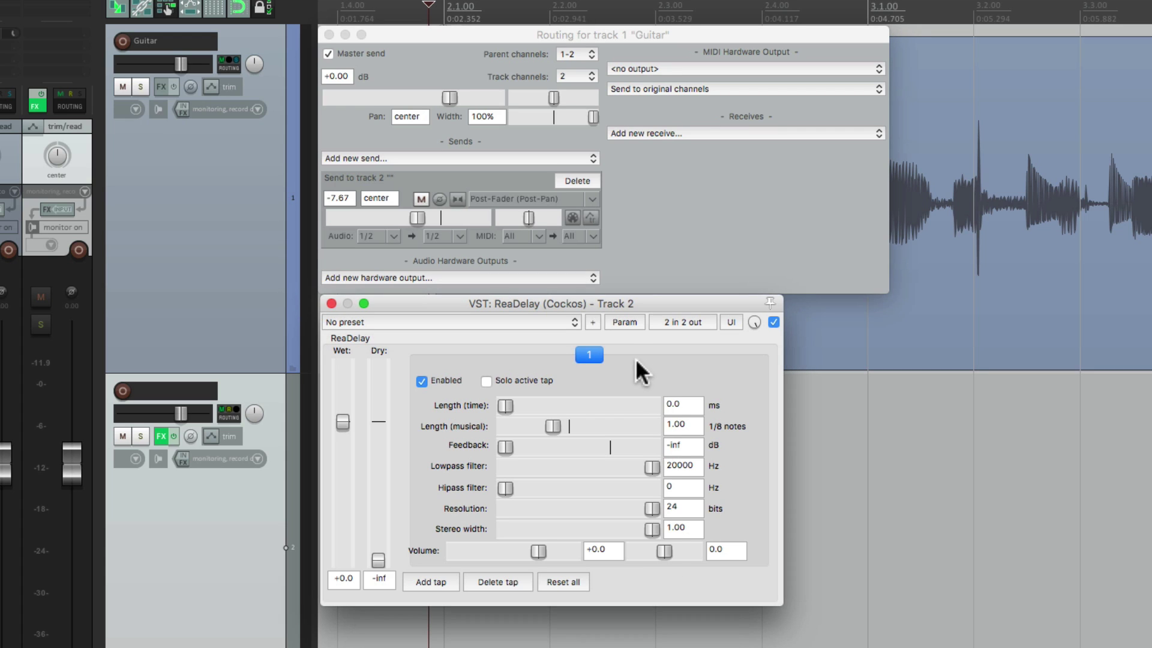
{"action": "left_click", "coordinate": [624, 322]}
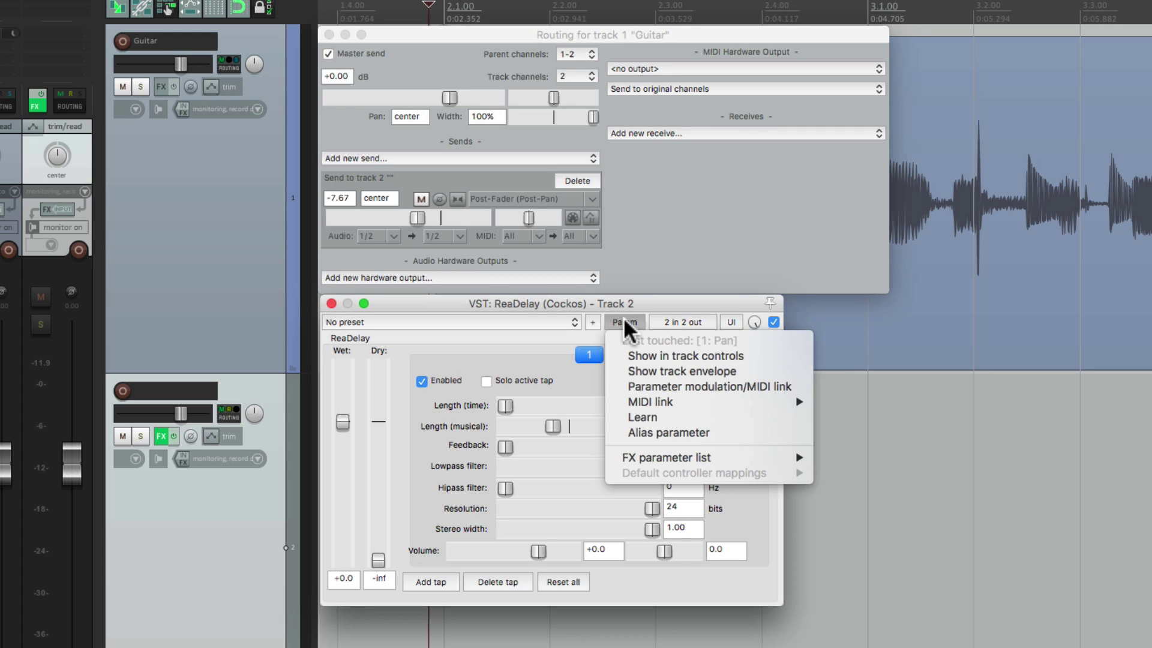
{"action": "left_click", "coordinate": [621, 368]}
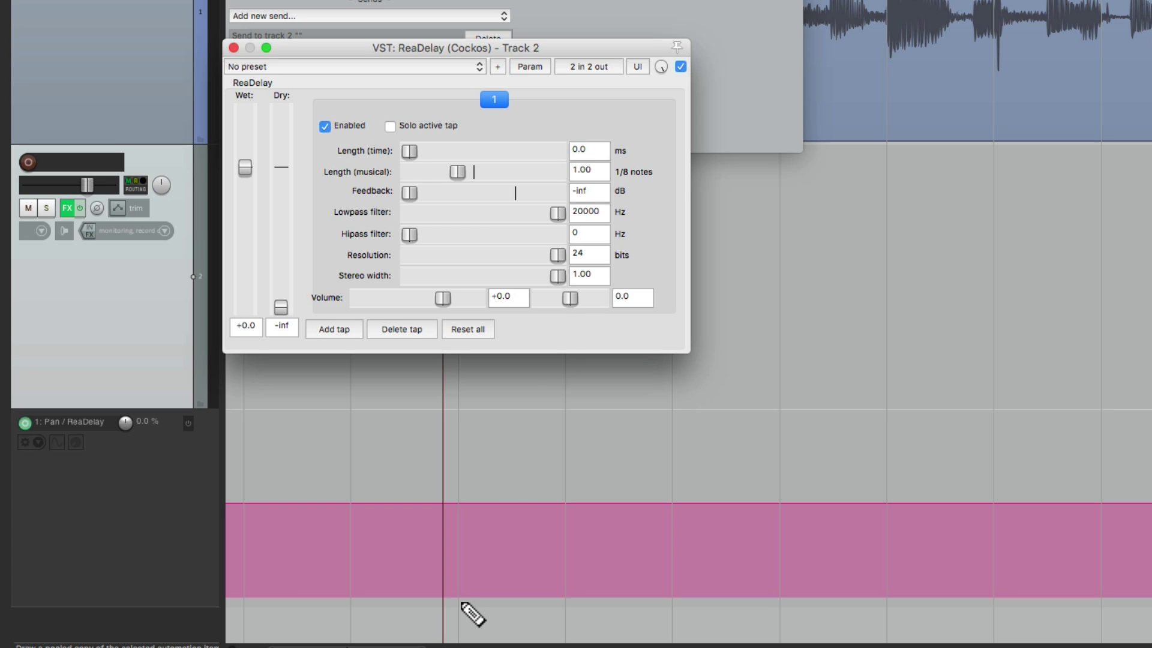
{"action": "mouse_move", "coordinate": [471, 610]}
{"action": "left_mouse_down"}
{"action": "mouse_move", "coordinate": [884, 594]}
{"action": "mouse_move", "coordinate": [855, 602]}
{"action": "left_mouse_up"}
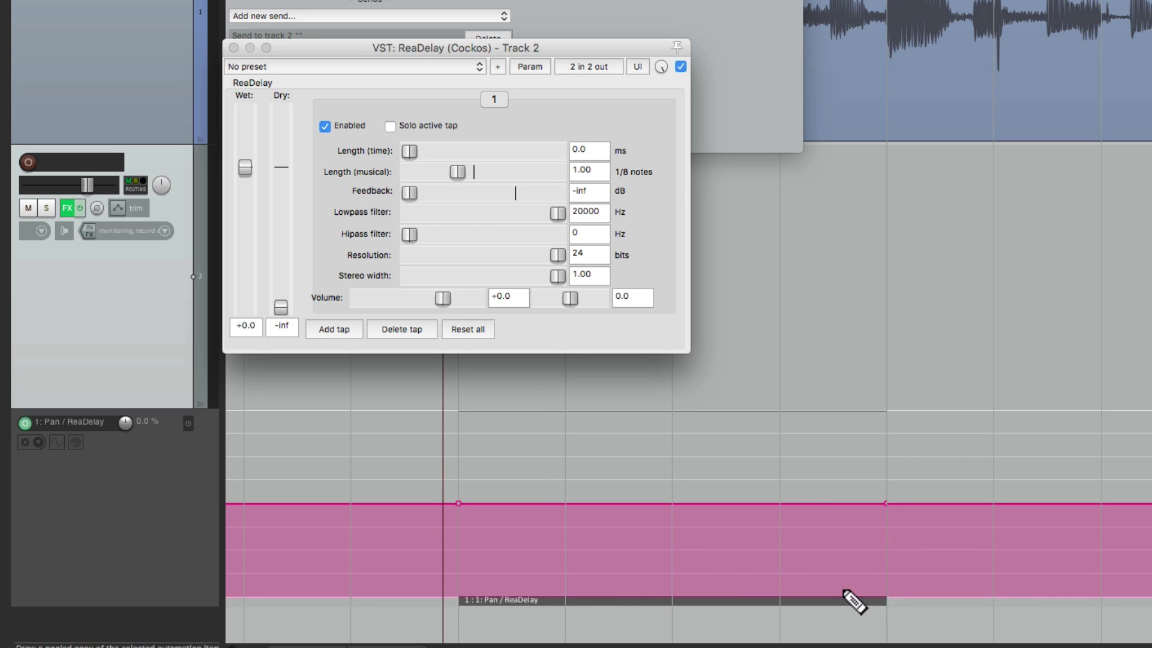
Step: Set the pan automation item's LFO shape to Square and extend the looped item past 4.1.00
{"action": "double_click", "coordinate": [520, 600]}
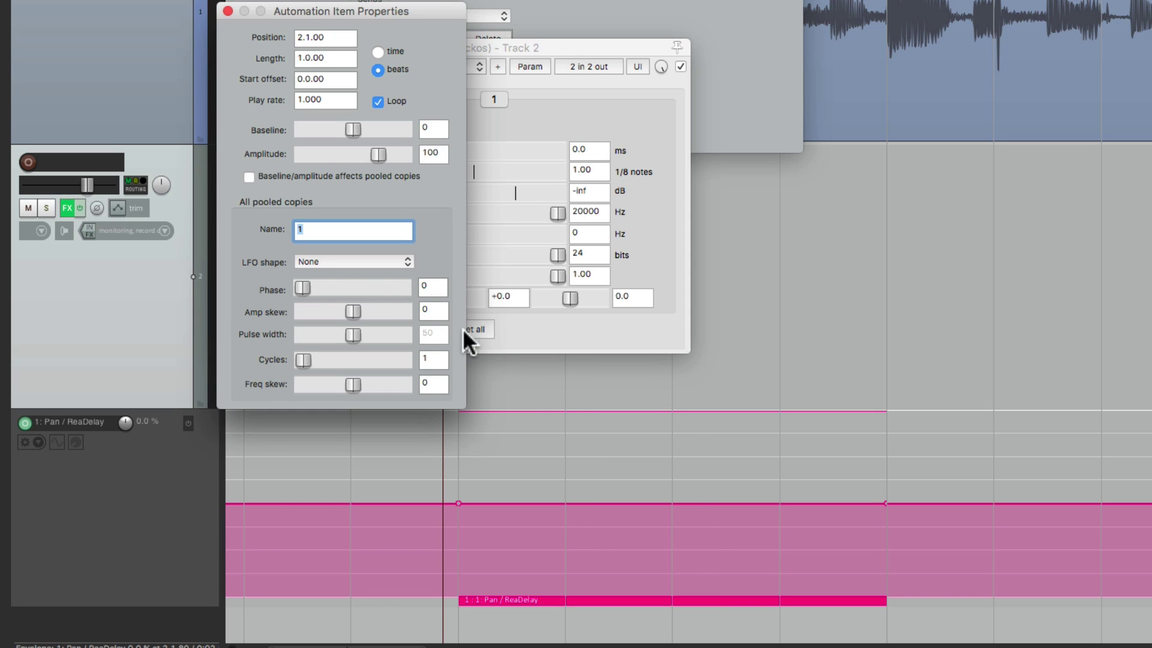
{"action": "left_click", "coordinate": [347, 258]}
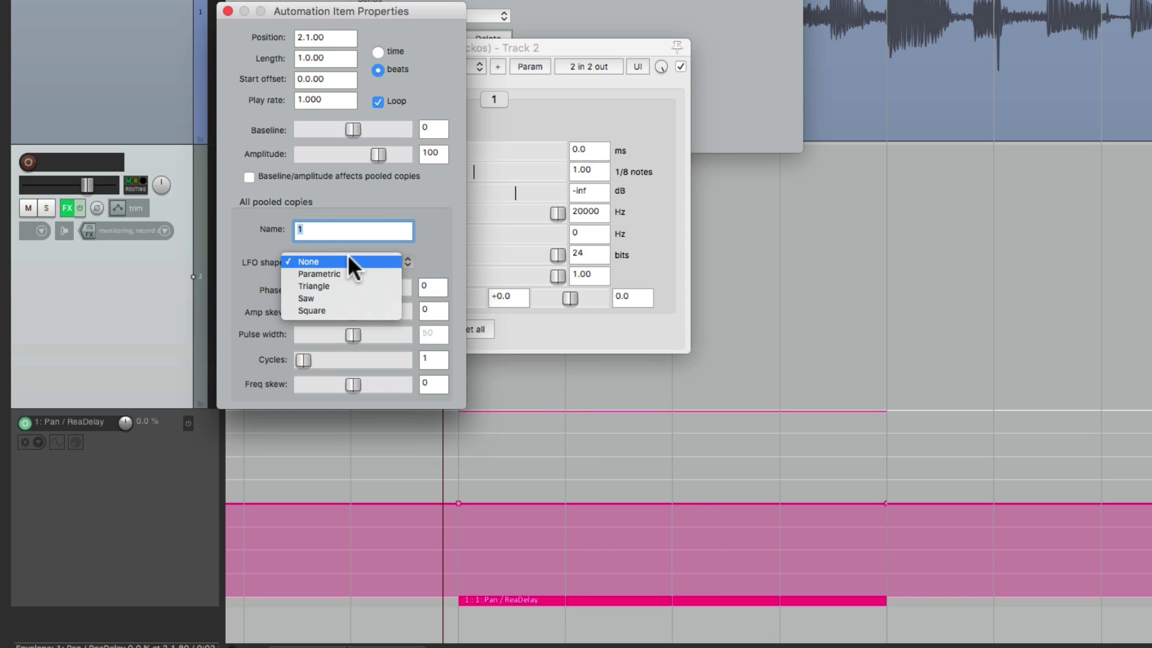
{"action": "left_click", "coordinate": [338, 310]}
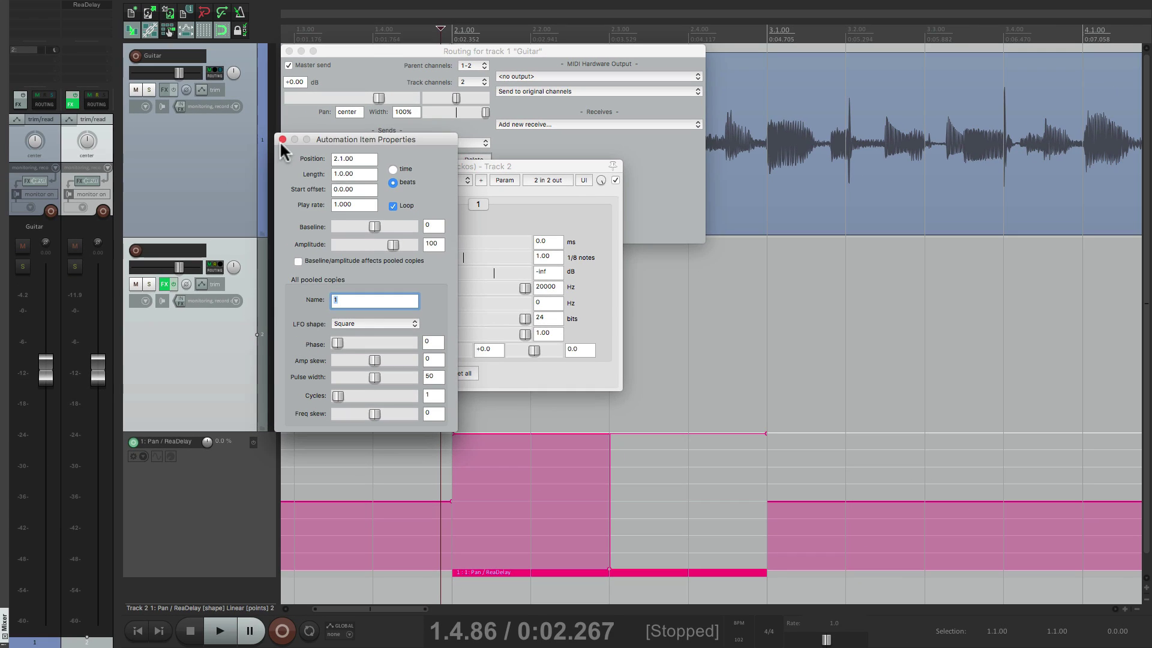
{"action": "left_click", "coordinate": [228, 10]}
{"action": "left_click_drag", "start_coordinate": [766, 571], "coordinate": [1078, 495]}
{"action": "scroll", "coordinate": [659, 320], "scroll_direction": "left", "scroll_amount": 10}
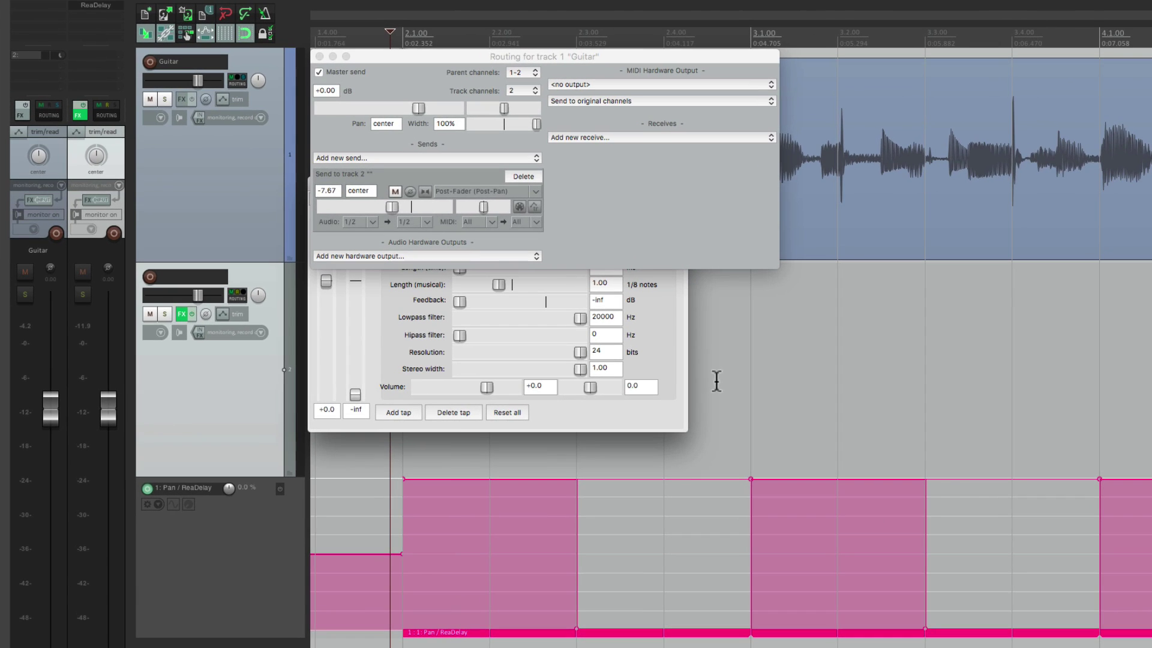
Step: Play the tracks with ReaDelay in view to check the automated tap pan moving between 1.0 and -1.0
{"action": "left_click", "coordinate": [570, 419]}
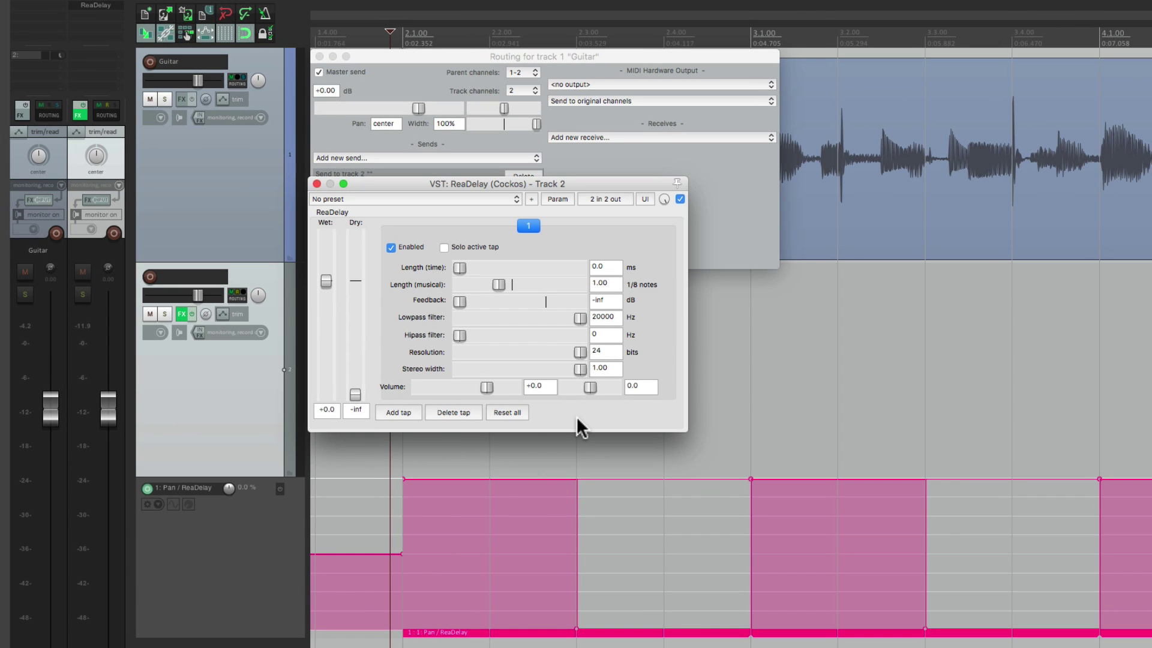
{"action": "key", "text": "space"}
{"action": "key", "text": "space"}
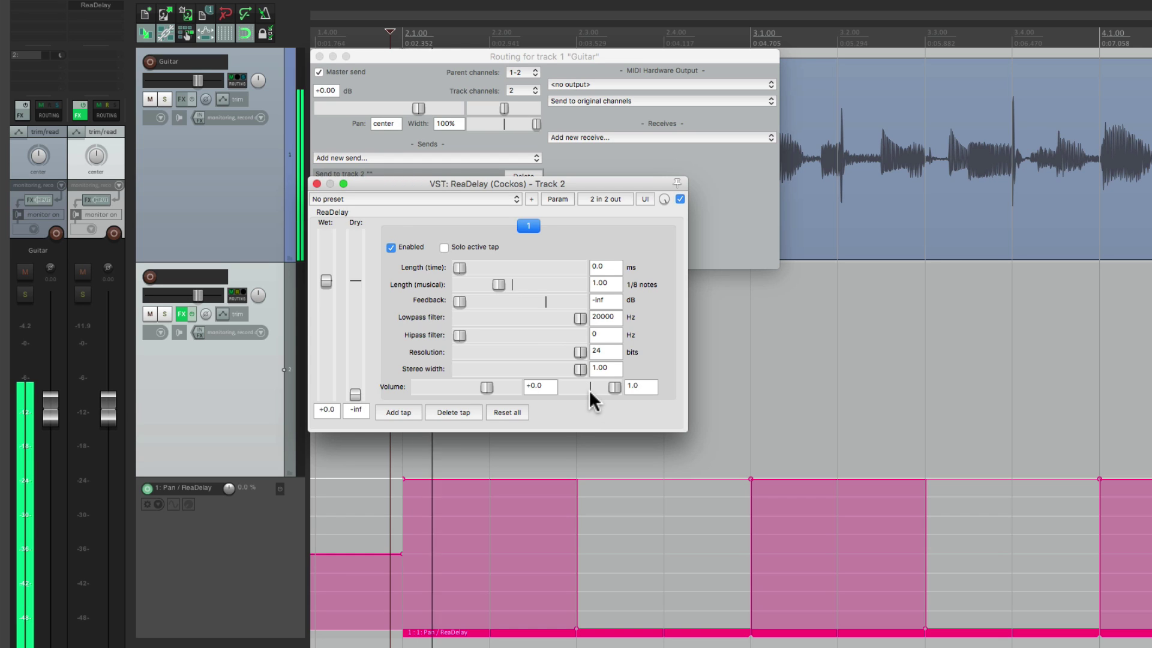
{"action": "left_click_drag", "start_coordinate": [589, 390], "coordinate": [564, 394]}
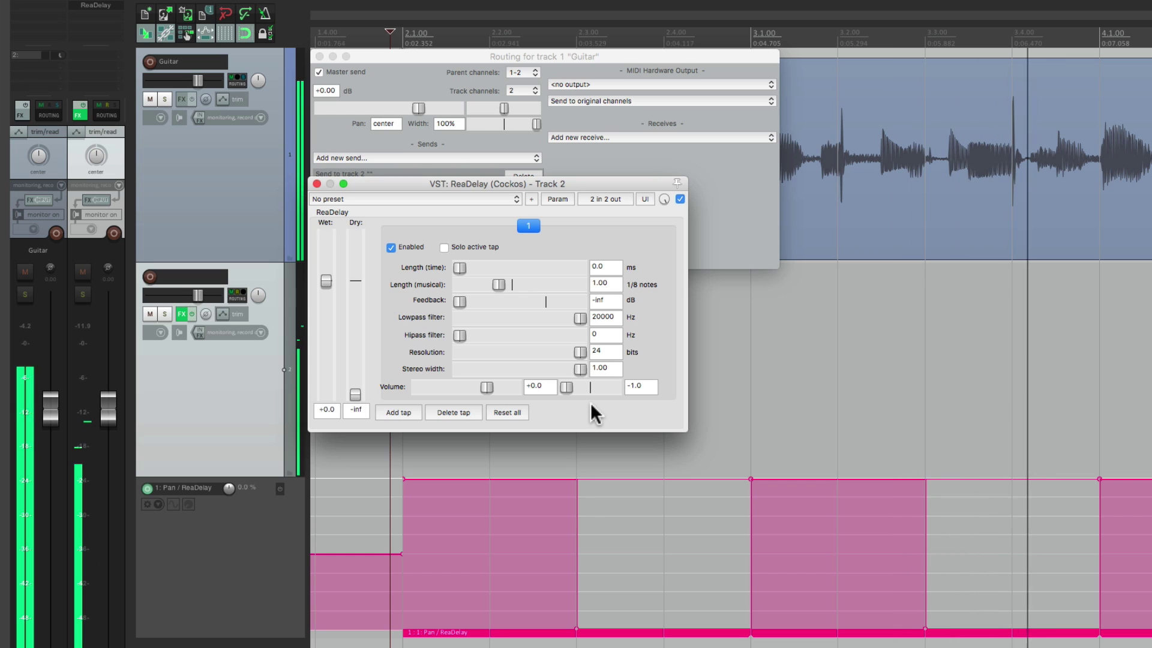
{"action": "double_click", "coordinate": [590, 402]}
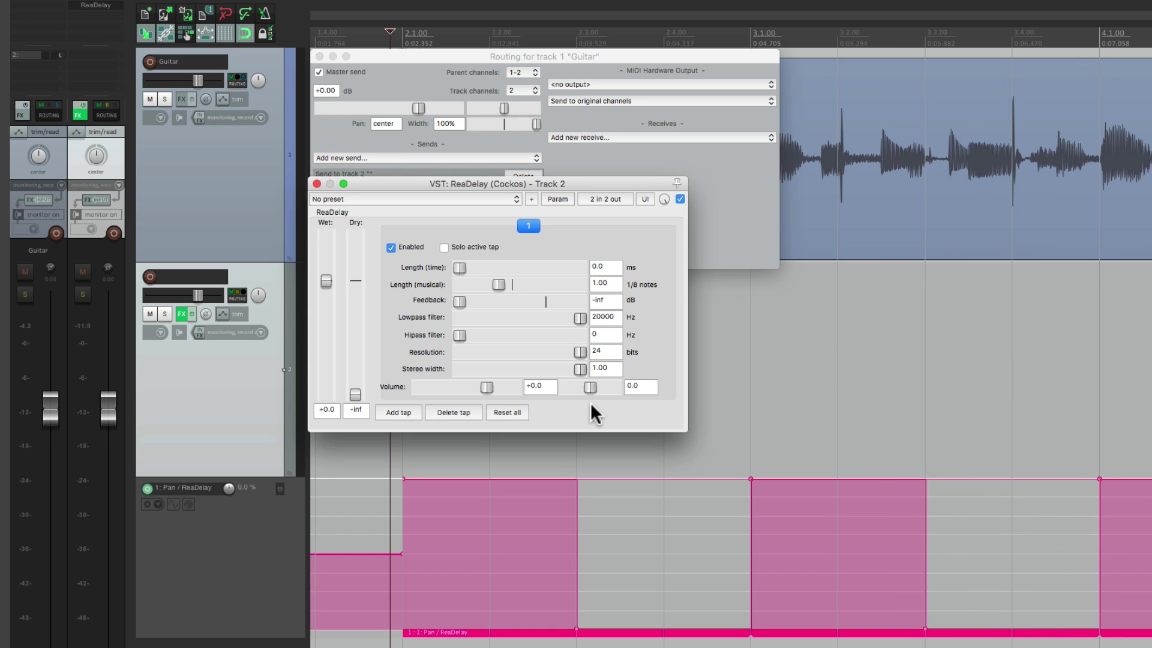
Step: Listen to the auto-panned delay through the stereo send with Guitar panned 100% left and 100% right
{"action": "left_click_drag", "start_coordinate": [38, 155], "coordinate": [38, 180]}
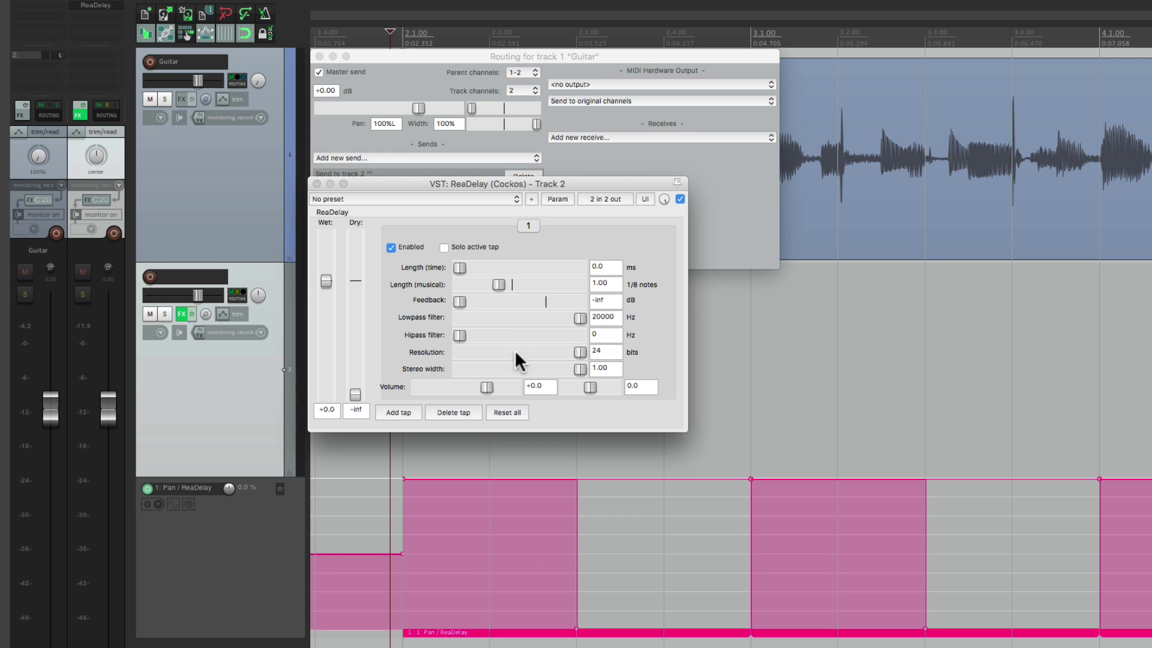
{"action": "key", "text": "space"}
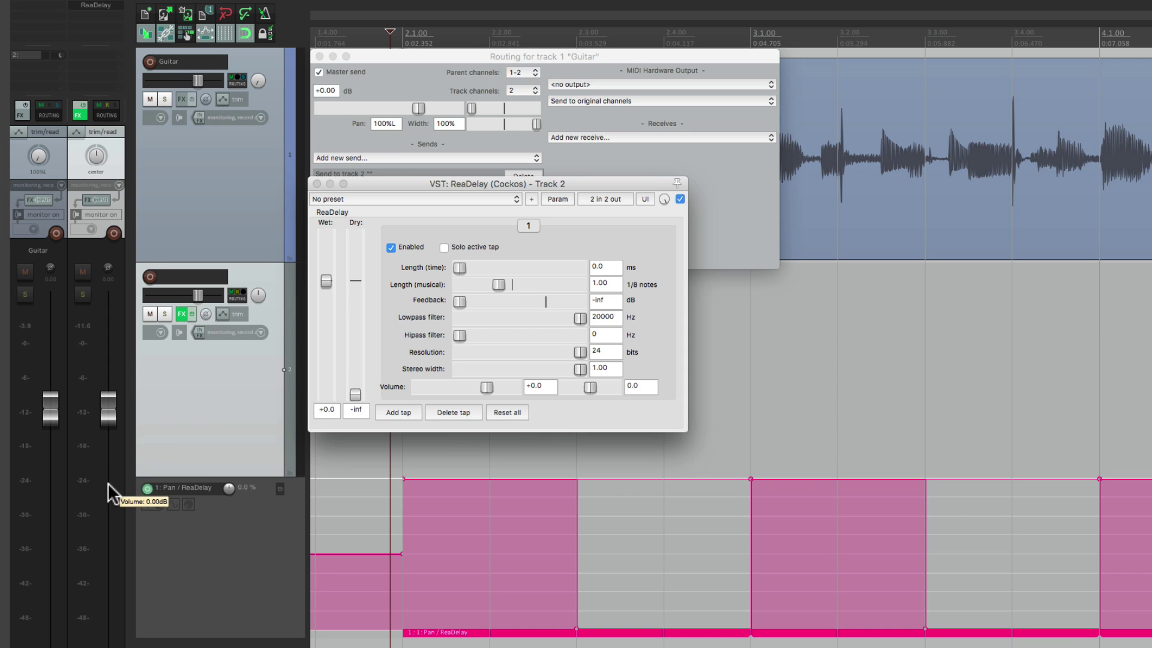
{"action": "key", "text": "space"}
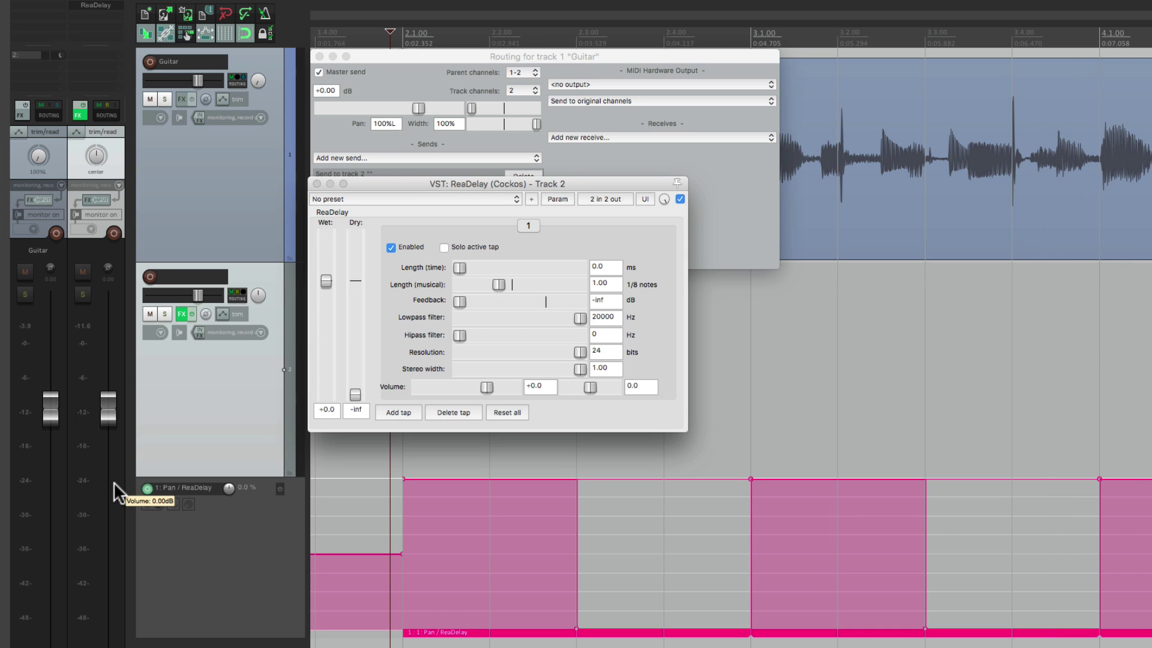
{"action": "left_click_drag", "start_coordinate": [38, 158], "coordinate": [37, 134]}
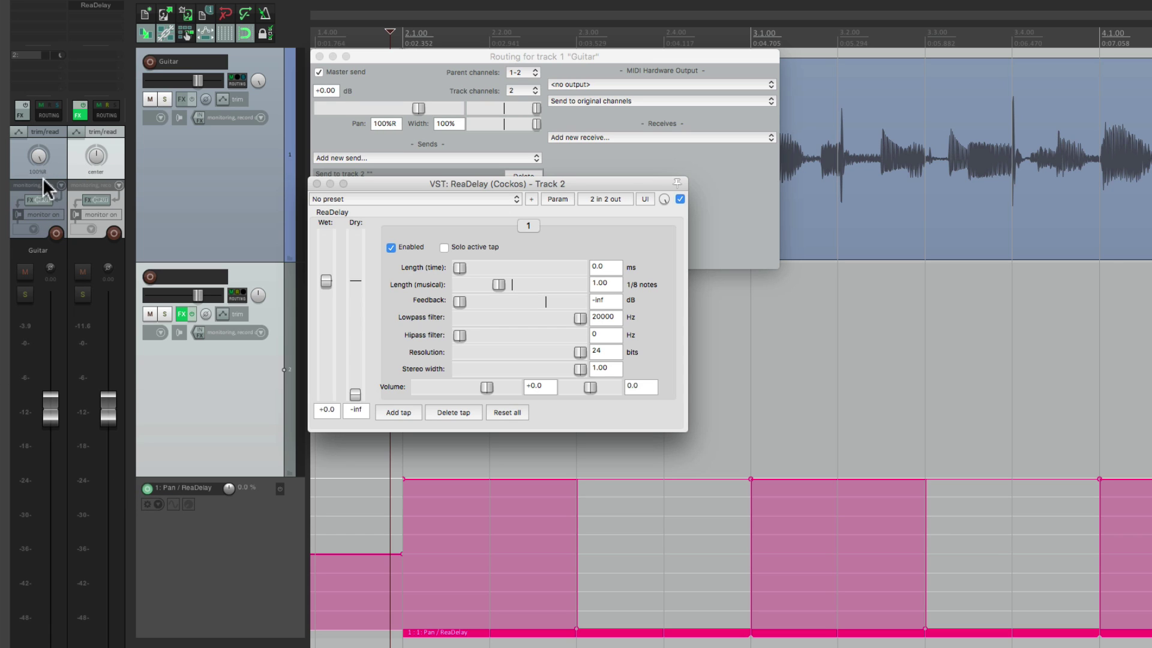
{"action": "key", "text": "space"}
Step: Move the ReaDelay window clear of Guitar's send settings and switch the send to track 2 to mono
{"action": "left_click_drag", "start_coordinate": [438, 182], "coordinate": [426, 269]}
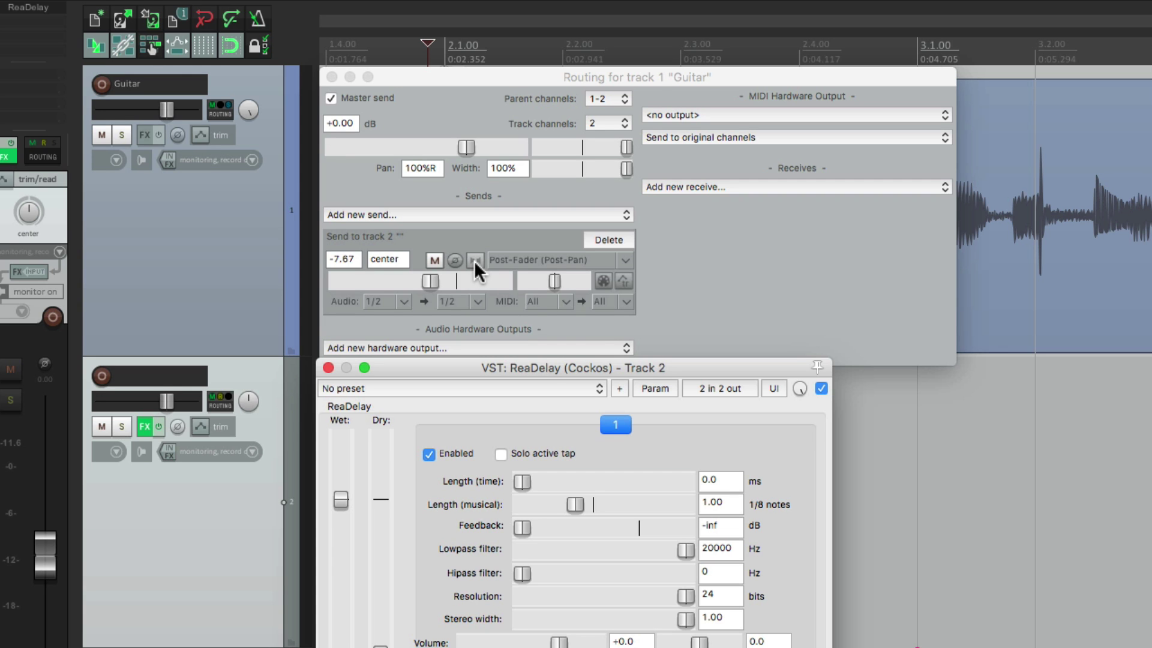
{"action": "left_click", "coordinate": [474, 261]}
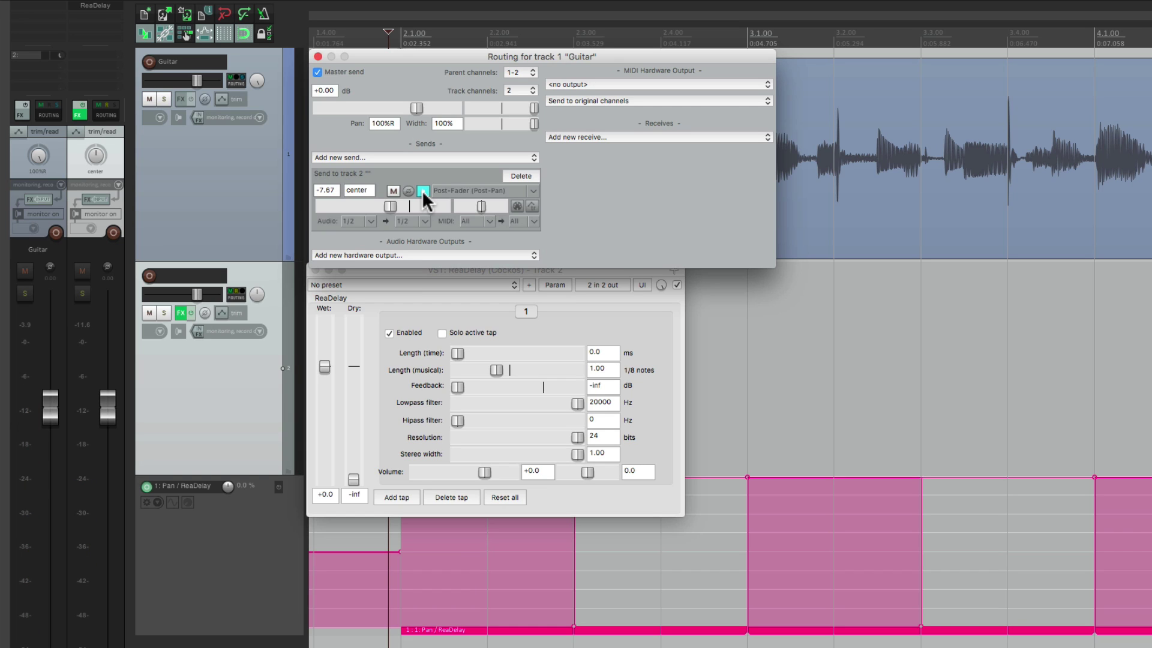
Step: Pan the Guitar track 100% left and return its send to track 2 to stereo
{"action": "mouse_move", "coordinate": [38, 155]}
{"action": "left_click_drag", "start_coordinate": [38, 154], "coordinate": [38, 183]}
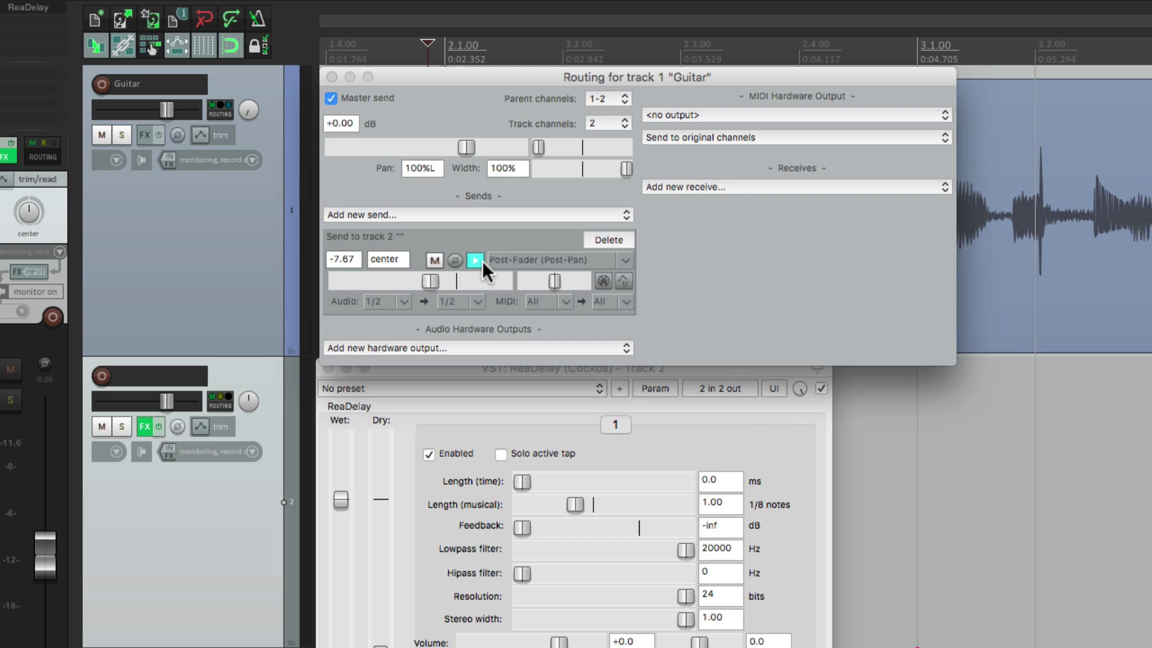
{"action": "left_click", "coordinate": [470, 261]}
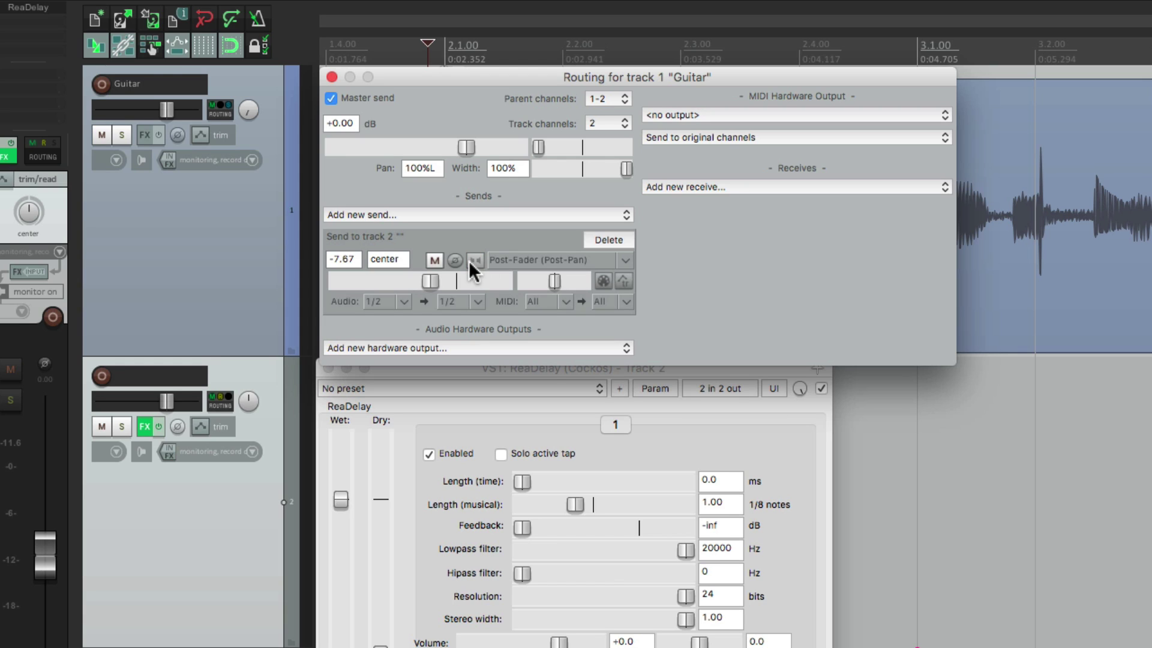